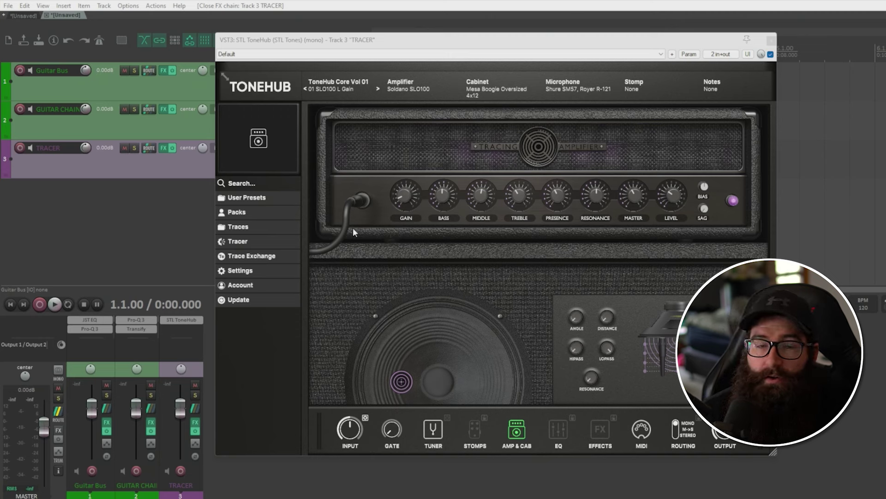
- Scroll through the Trace Exchange preset cards, then launch ToneHub's Tracer wizard
{"action": "left_click", "coordinate": [282, 256]}
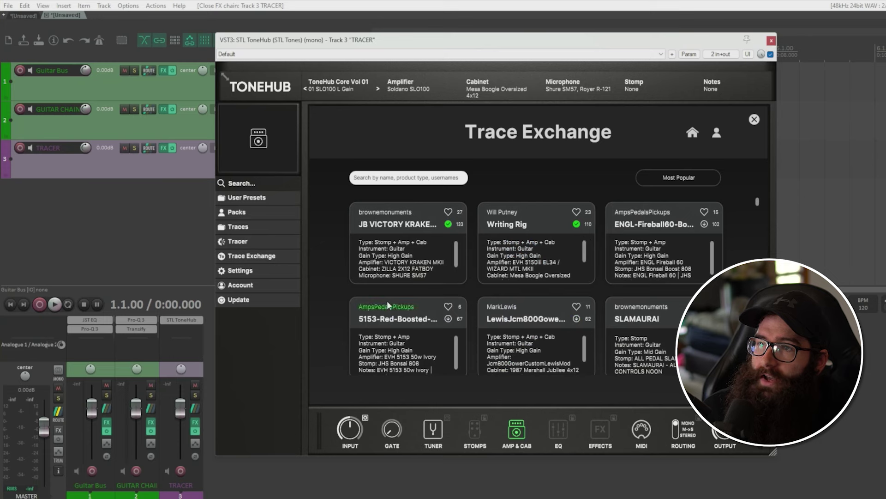
{"action": "scroll", "coordinate": [607, 300], "scroll_direction": "down", "scroll_amount": 2}
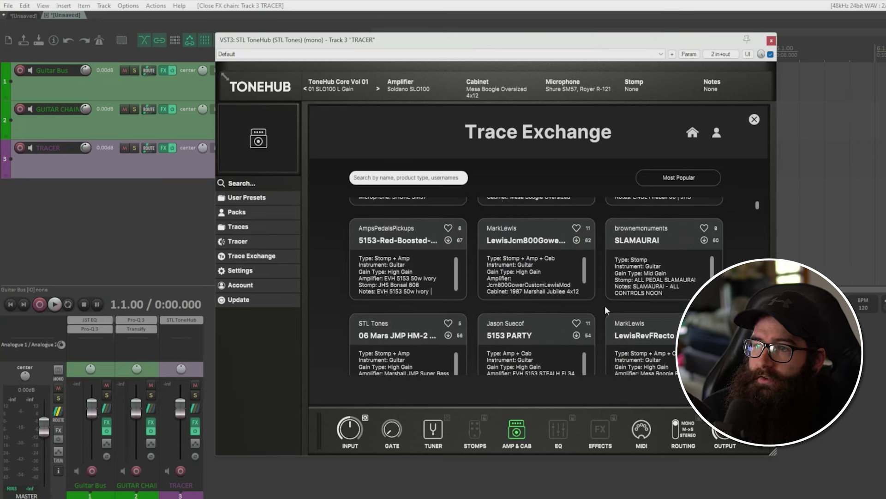
{"action": "scroll", "coordinate": [605, 305], "scroll_direction": "down", "scroll_amount": 1}
{"action": "scroll", "coordinate": [605, 306], "scroll_direction": "up", "scroll_amount": 3}
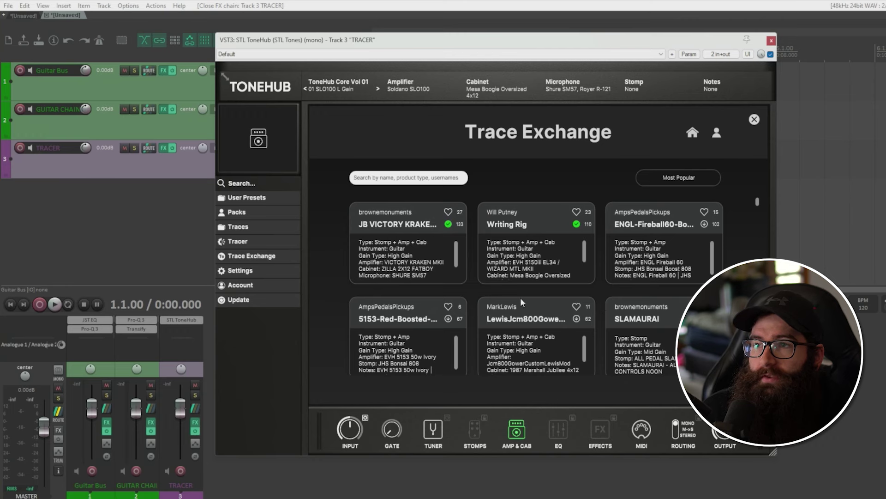
{"action": "left_click", "coordinate": [275, 256]}
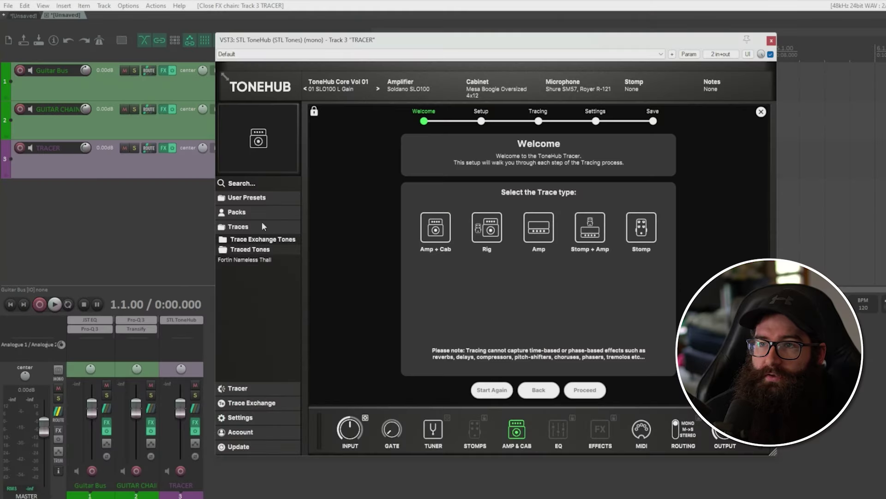
- Expand and collapse the Trace Exchange Tones folder in the Traces library
{"action": "left_click", "coordinate": [262, 240]}
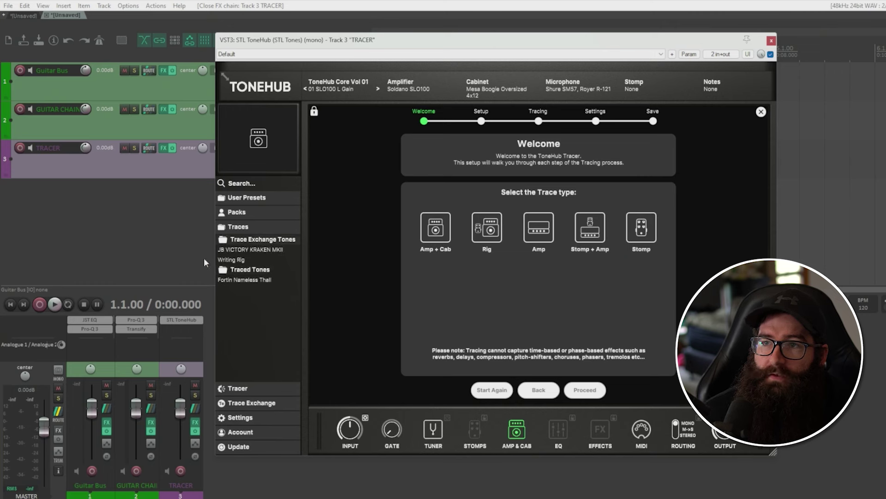
{"action": "left_click", "coordinate": [259, 240]}
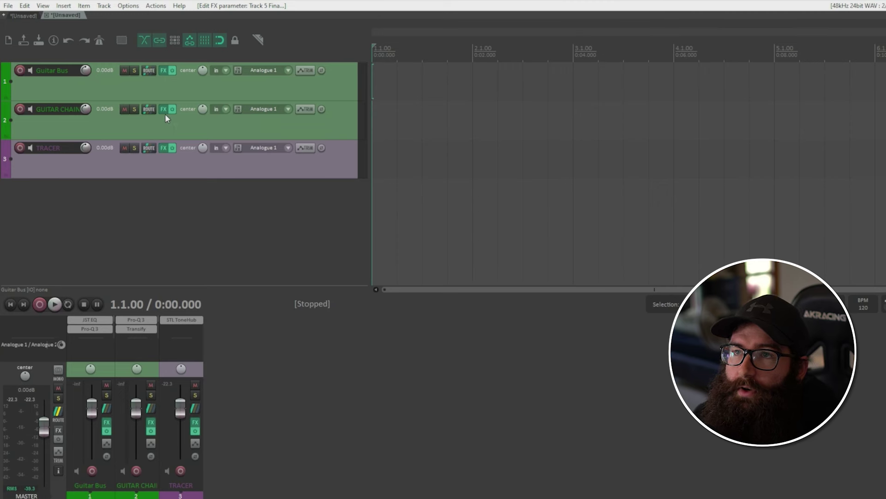
- Open GUITAR CHAIN's FX chain and view Transify, then Virtual Mix Rack with its FG-73 preamp
{"action": "mouse_move", "coordinate": [165, 115]}
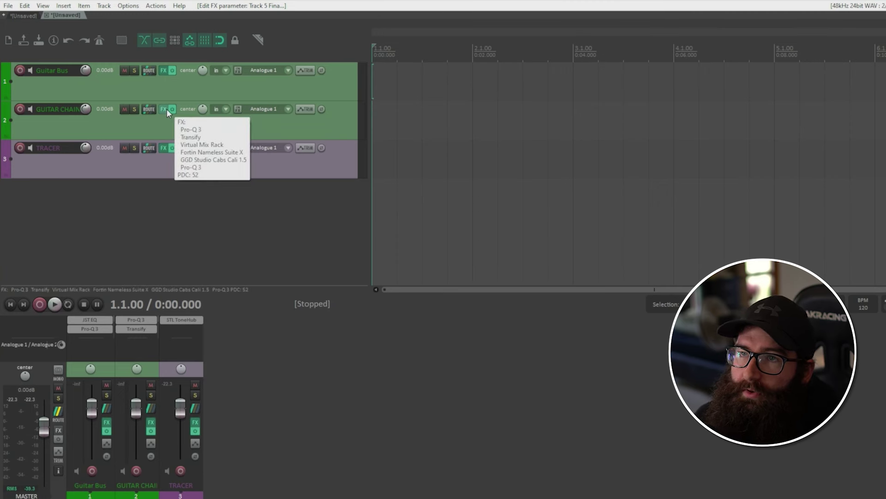
{"action": "left_click", "coordinate": [167, 109]}
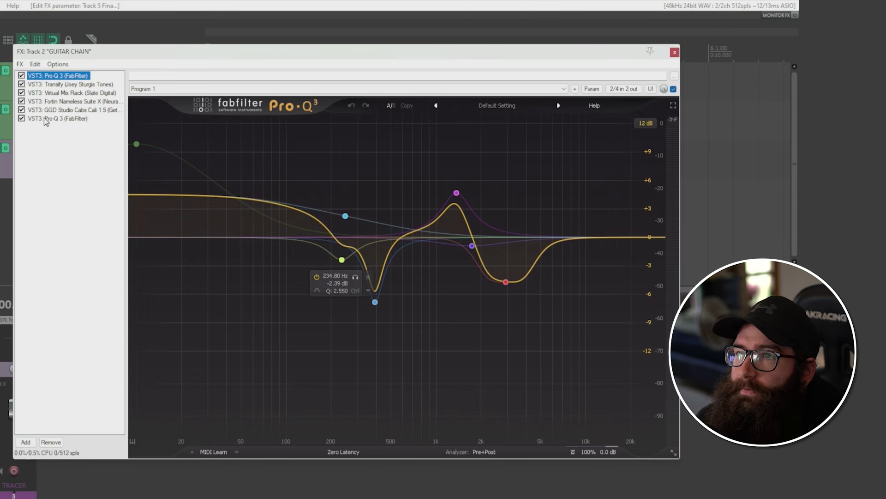
{"action": "left_click", "coordinate": [78, 85]}
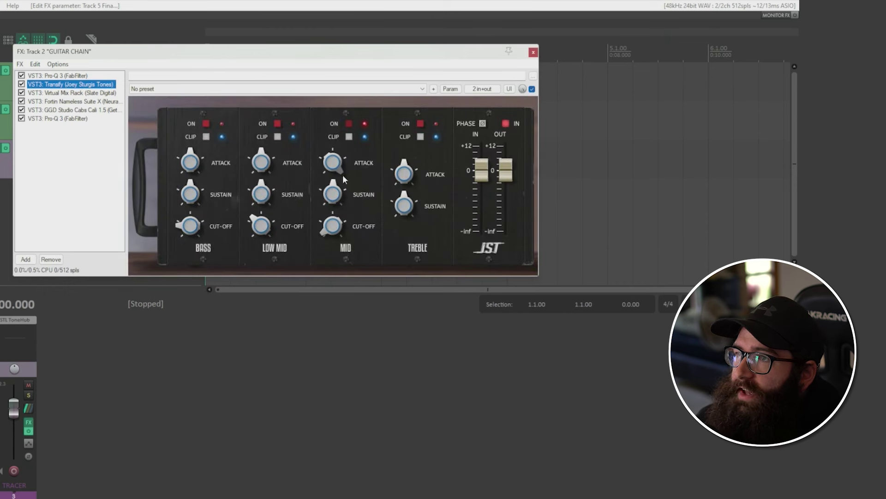
{"action": "key", "text": "Down"}
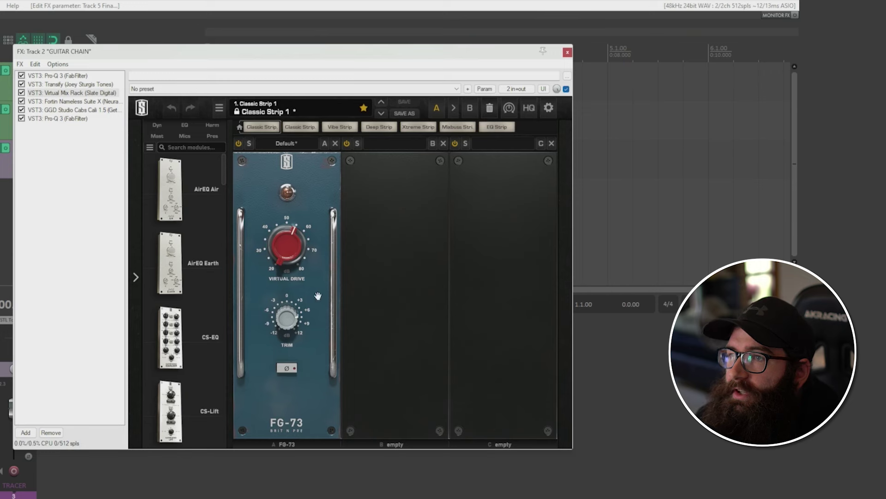
- Show Fortin Nameless Suite X's Thall preset and browse its pedals, amp, delay/reverb and cab pages
{"action": "left_click", "coordinate": [56, 102]}
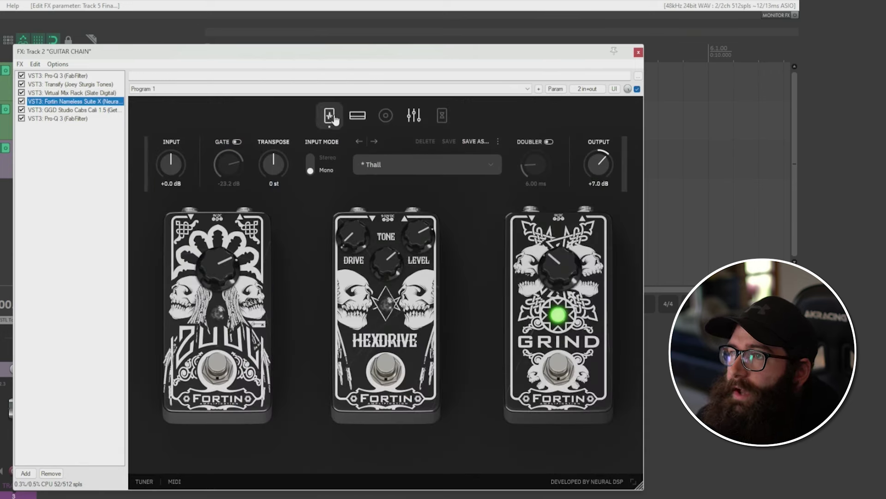
{"action": "left_click", "coordinate": [333, 119]}
{"action": "left_click", "coordinate": [359, 118]}
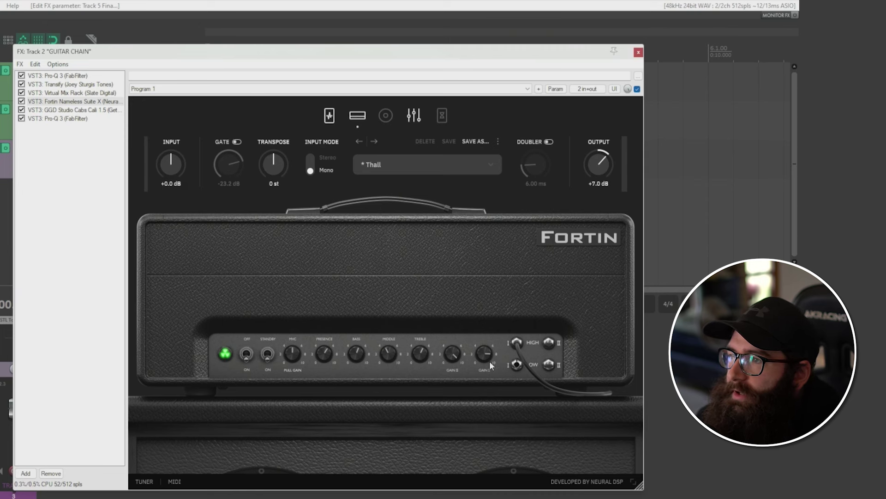
{"action": "left_click", "coordinate": [329, 115]}
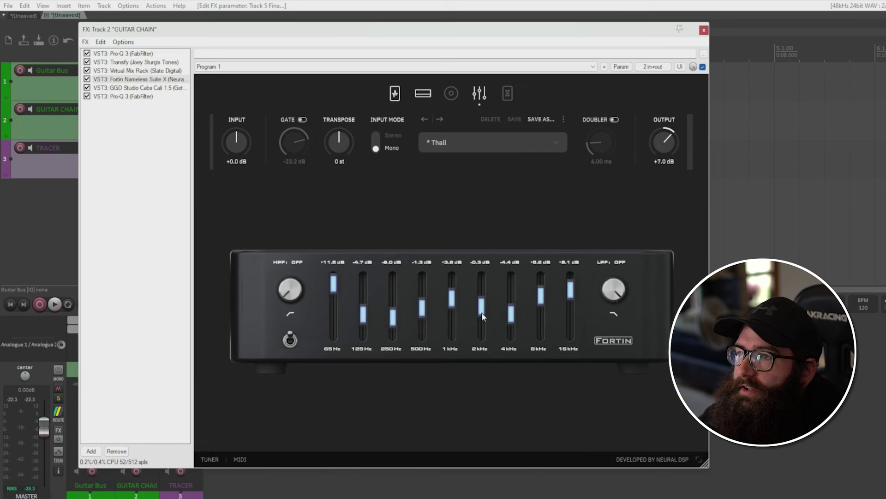
{"action": "left_click", "coordinate": [395, 93]}
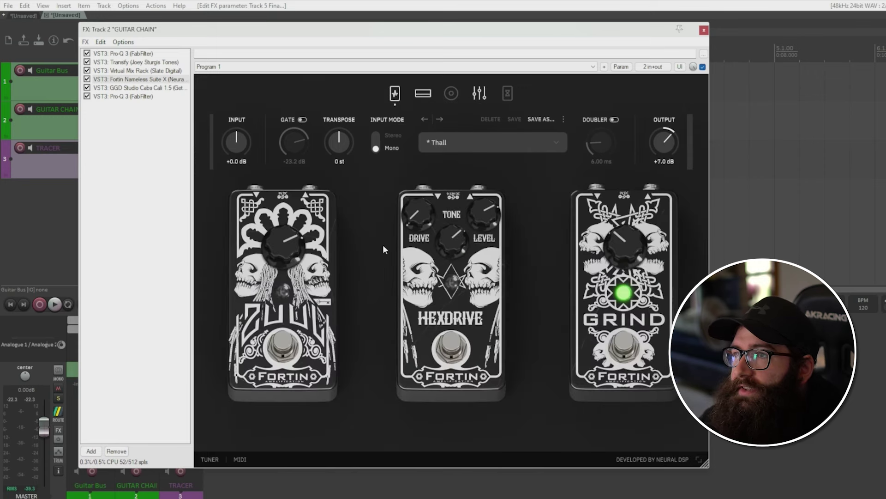
{"action": "left_click", "coordinate": [507, 93]}
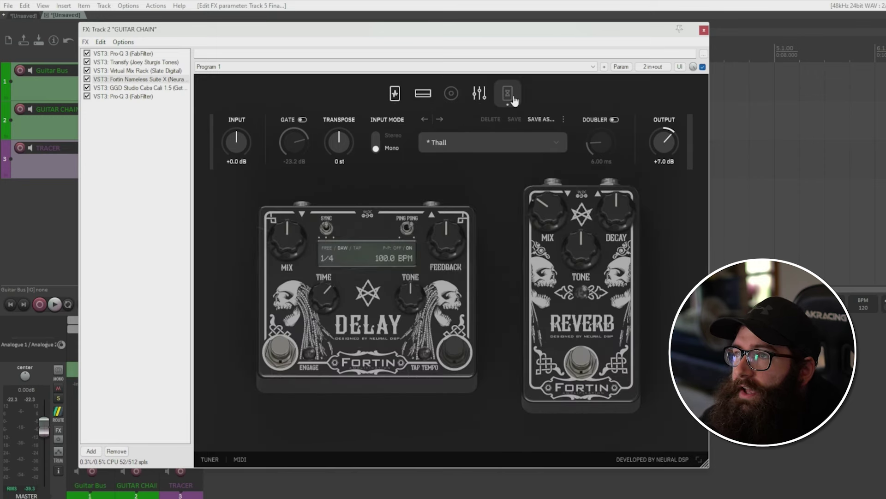
{"action": "left_click", "coordinate": [451, 93]}
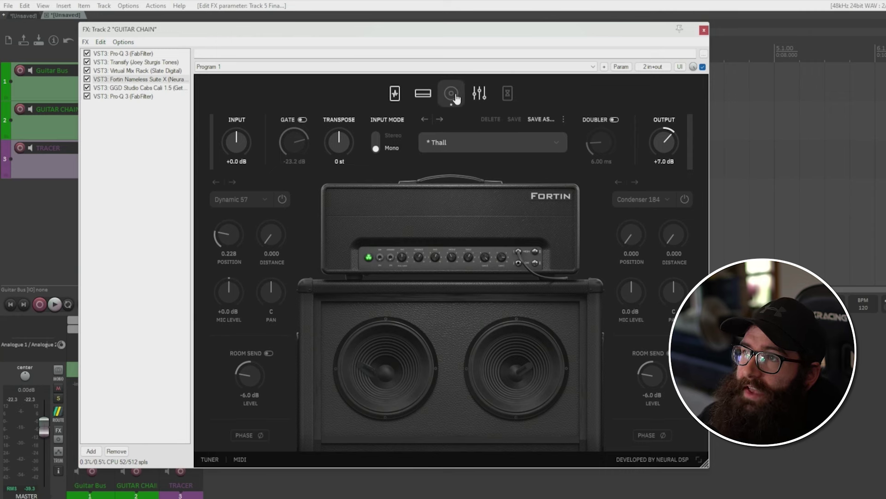
- Inspect GGD Studio Cabs Cali 1.5 and the final Pro-Q 3 in the GUITAR CHAIN list
{"action": "left_click", "coordinate": [129, 88]}
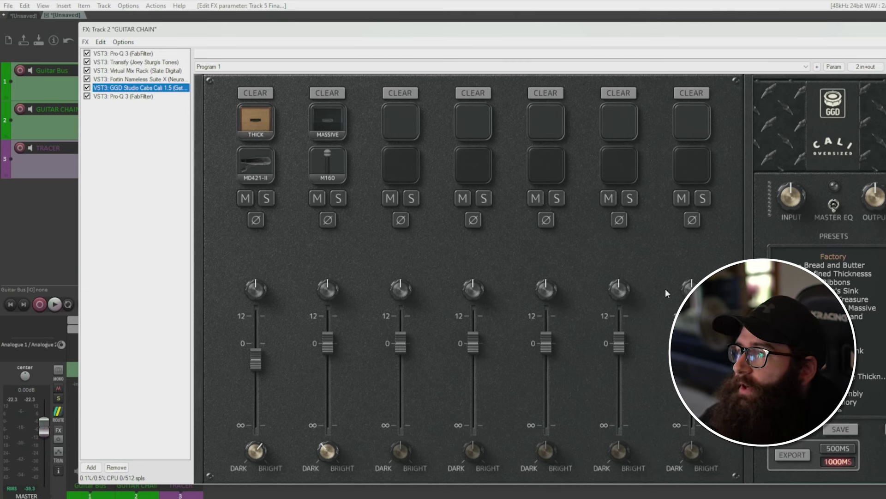
{"action": "left_click", "coordinate": [141, 96]}
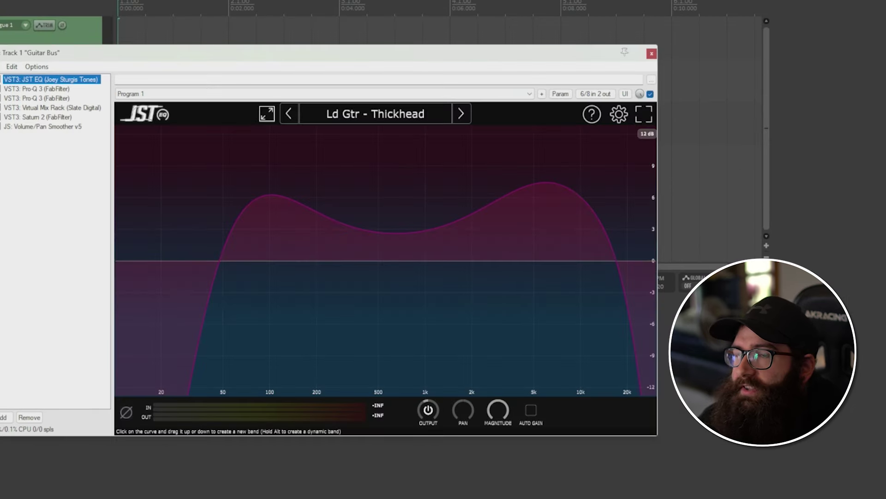
{"action": "mouse_move", "coordinate": [118, 145]}
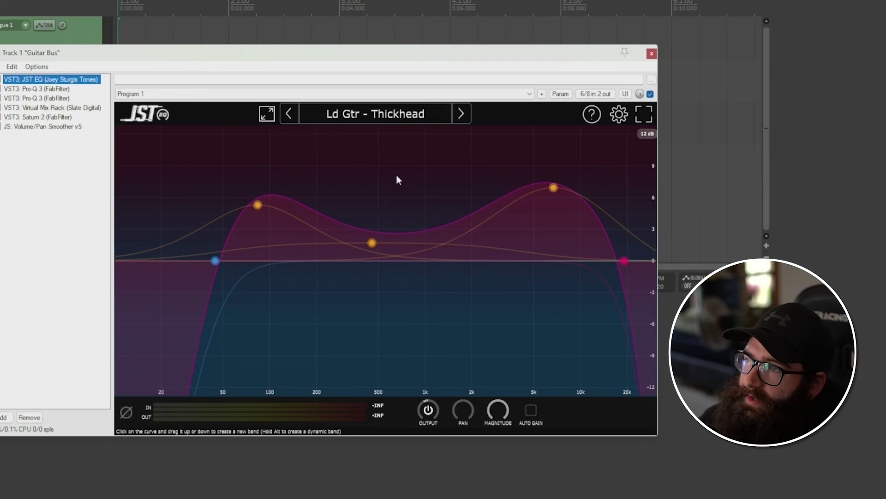
- Inspect the Pro-Q 3 high boost band at 1867.5 Hz, then deselect it to view the curve
{"action": "left_click", "coordinate": [553, 189]}
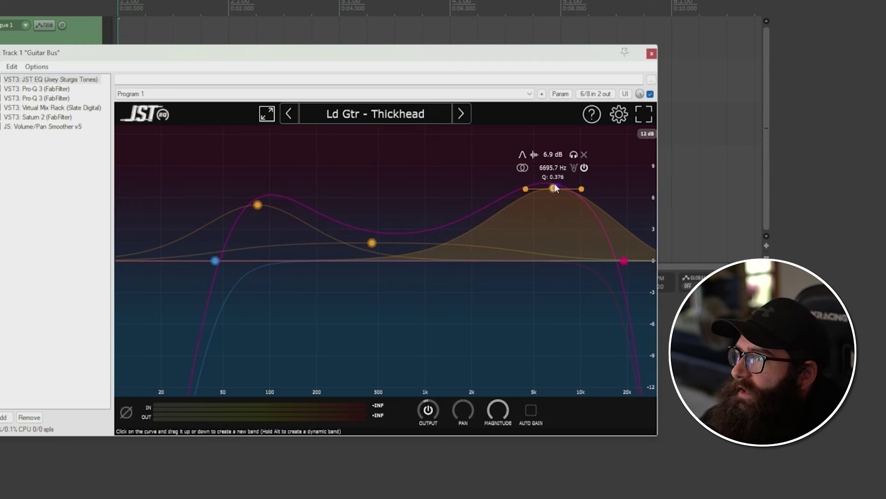
{"action": "left_click", "coordinate": [467, 176]}
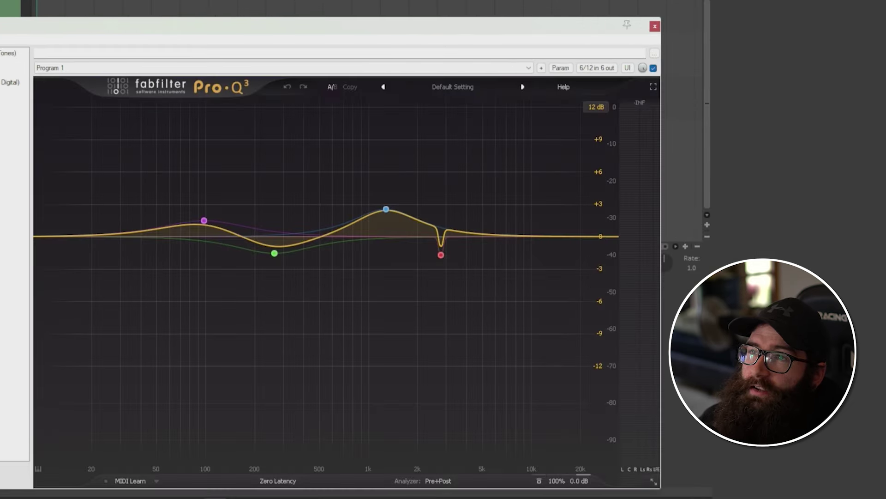
{"action": "mouse_move", "coordinate": [400, 234]}
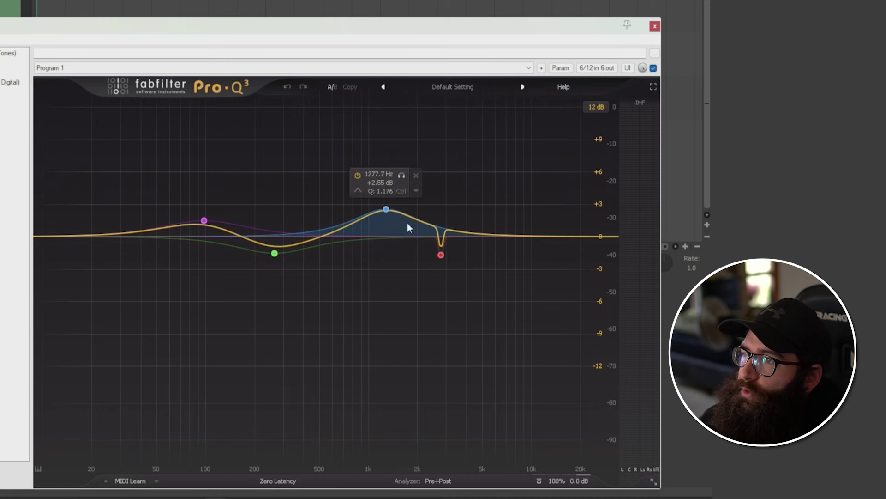
{"action": "mouse_move", "coordinate": [429, 248]}
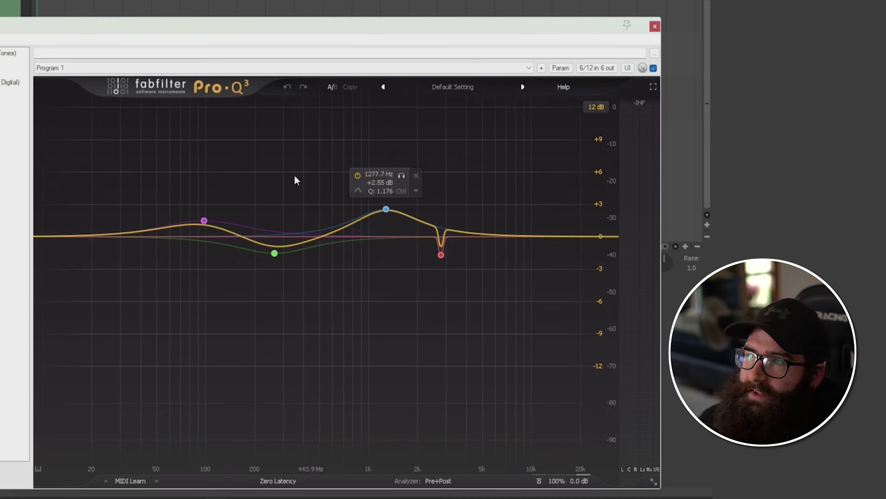
{"action": "mouse_move", "coordinate": [248, 239]}
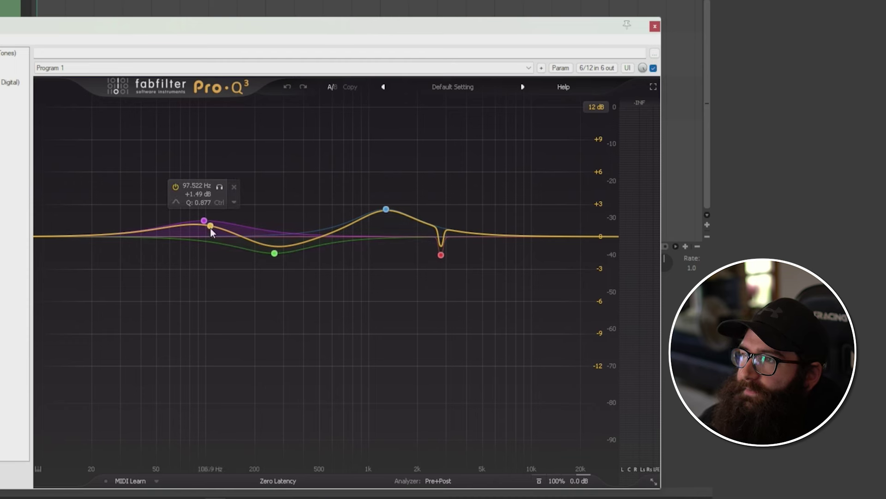
{"action": "mouse_move", "coordinate": [157, 188]}
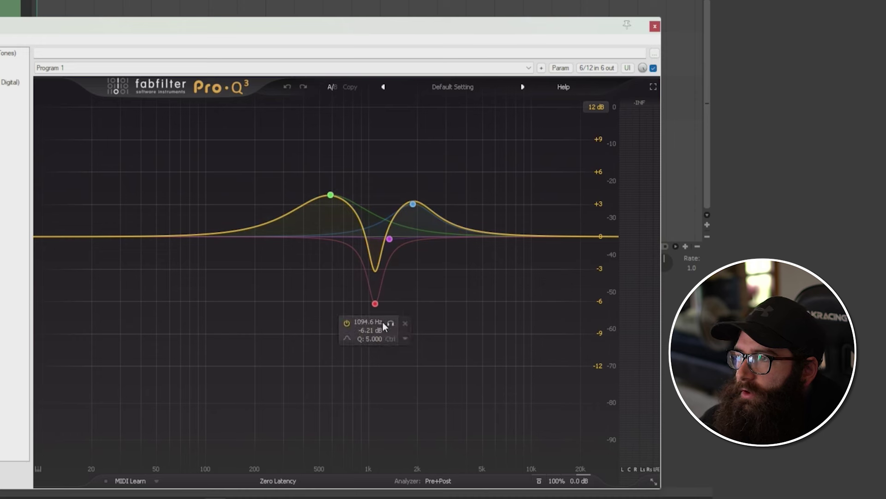
{"action": "mouse_move", "coordinate": [429, 371]}
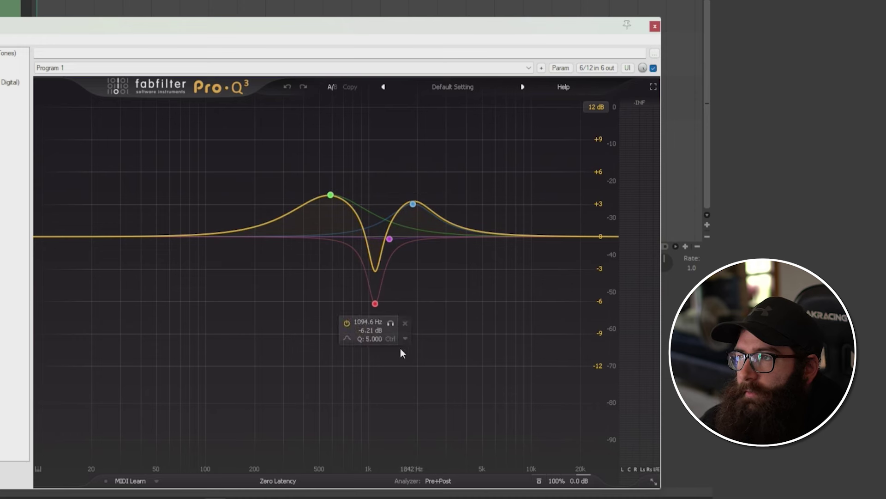
{"action": "mouse_move", "coordinate": [340, 212]}
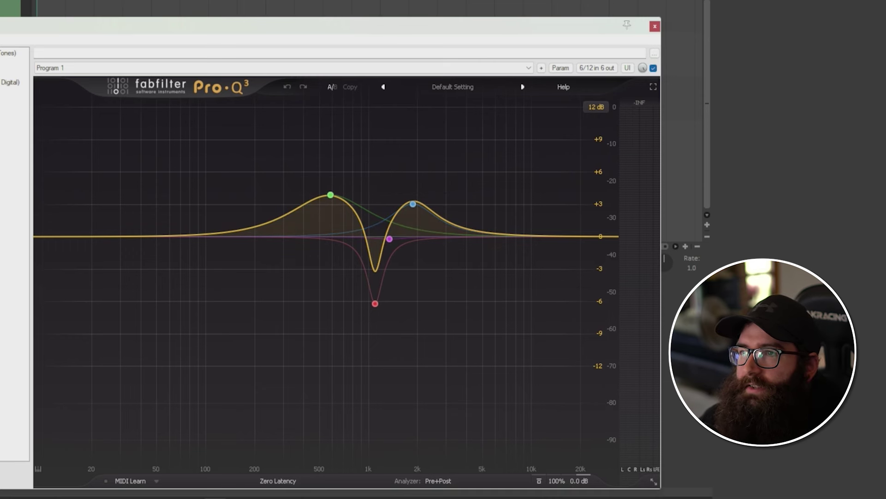
- Review the Slate Classic Strip's CS-Lift module and Saturn 2's Drive and Tone settings
{"action": "left_click", "coordinate": [10, 81]}
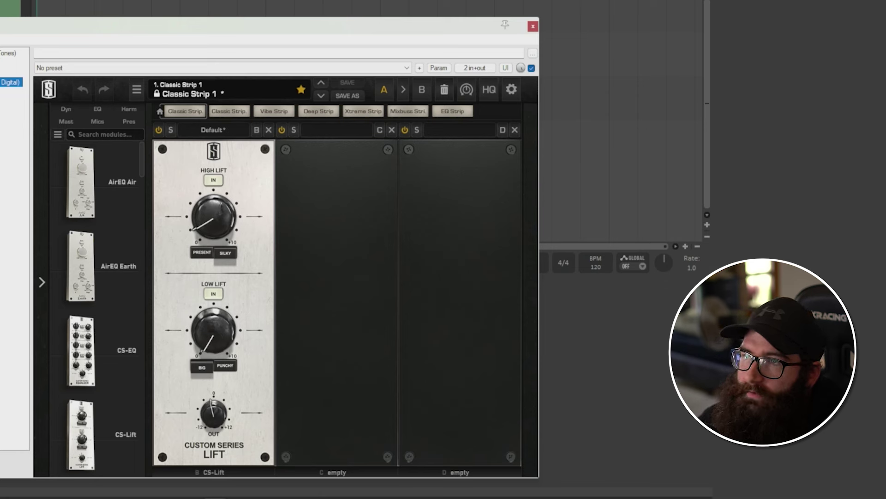
{"action": "left_click", "coordinate": [268, 261]}
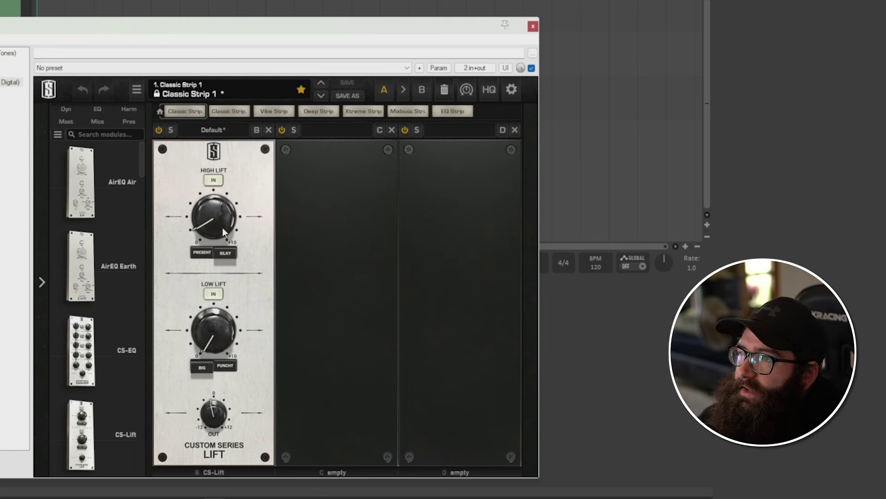
{"action": "mouse_move", "coordinate": [215, 223]}
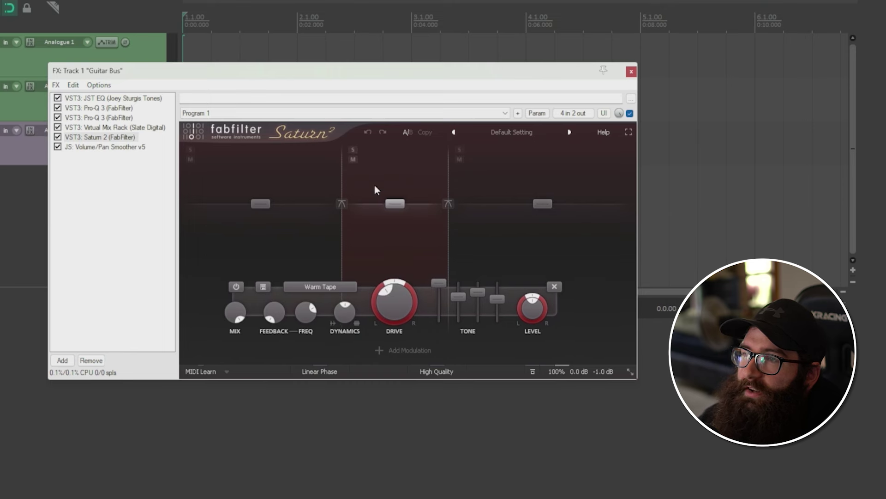
{"action": "mouse_move", "coordinate": [384, 303]}
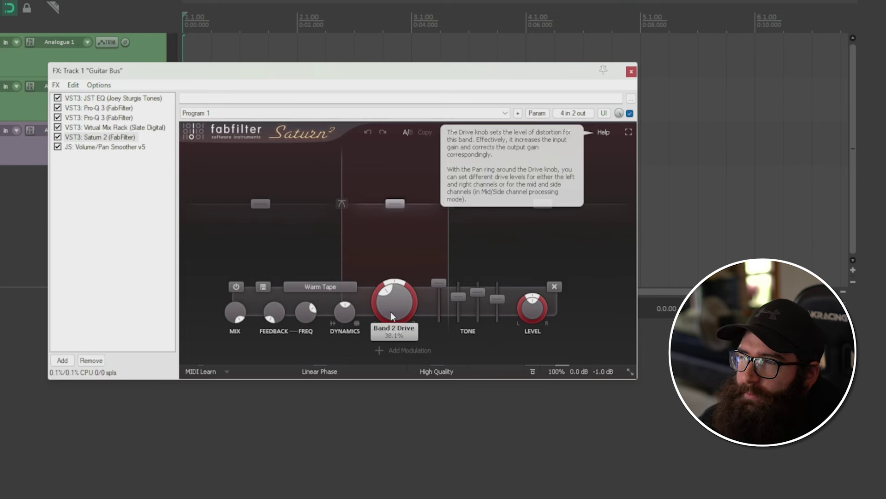
{"action": "mouse_move", "coordinate": [487, 293]}
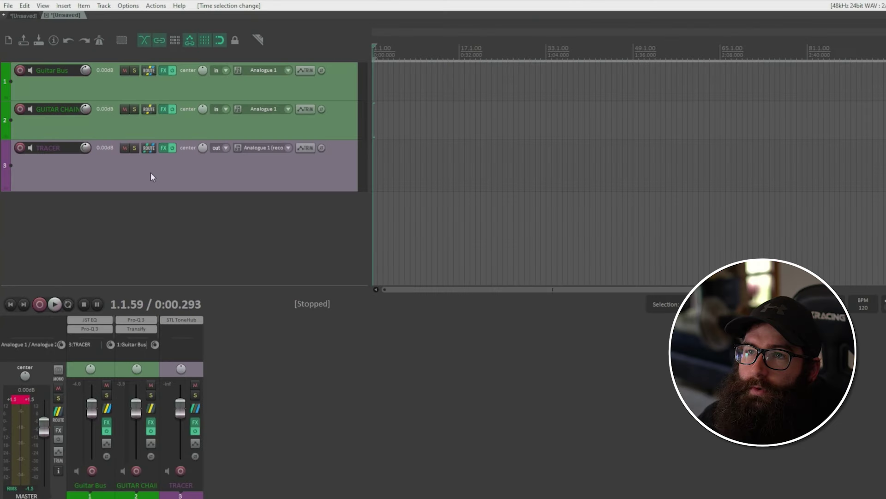
- Select GUITAR CHAIN, Guitar Bus and TRACER in turn to confirm the send and receive routing
{"action": "left_click", "coordinate": [101, 181]}
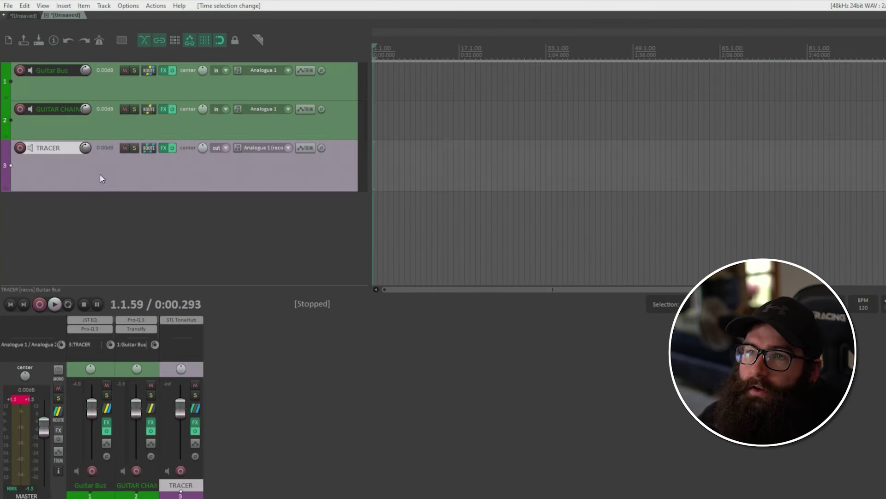
{"action": "left_click", "coordinate": [107, 134]}
{"action": "left_click", "coordinate": [107, 87]}
{"action": "left_click", "coordinate": [104, 131]}
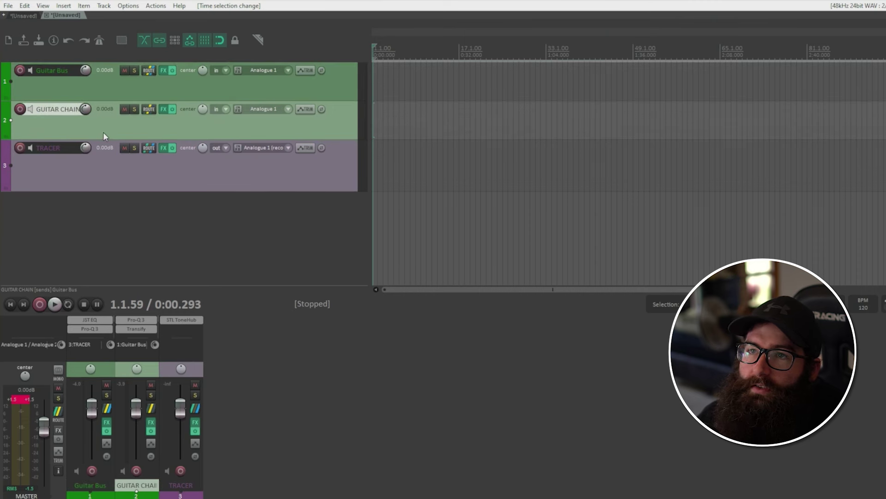
{"action": "left_click", "coordinate": [104, 94]}
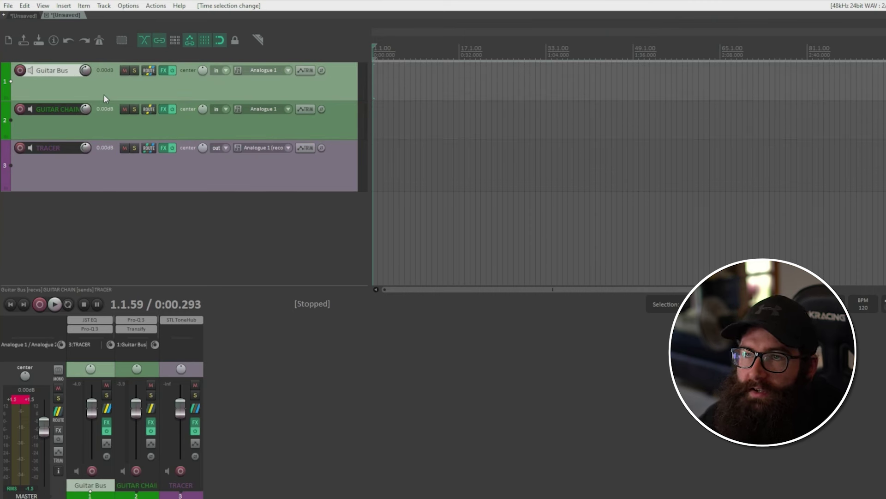
{"action": "left_click", "coordinate": [97, 124]}
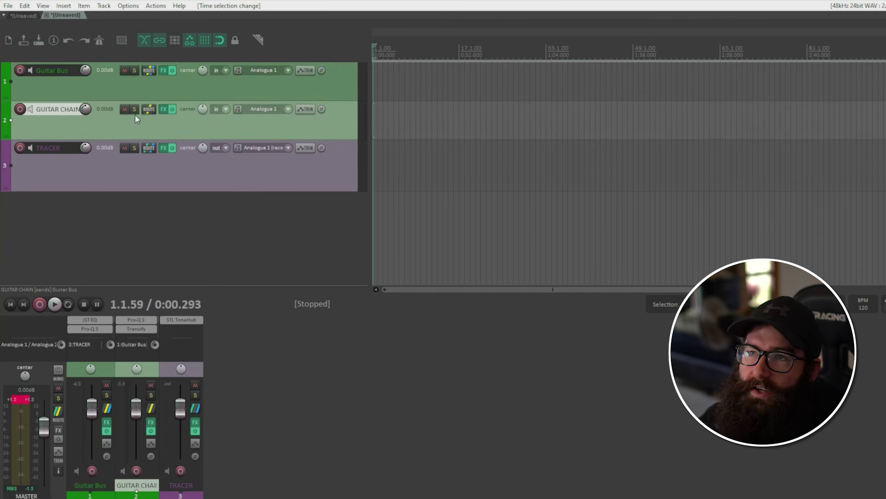
{"action": "left_click", "coordinate": [97, 87]}
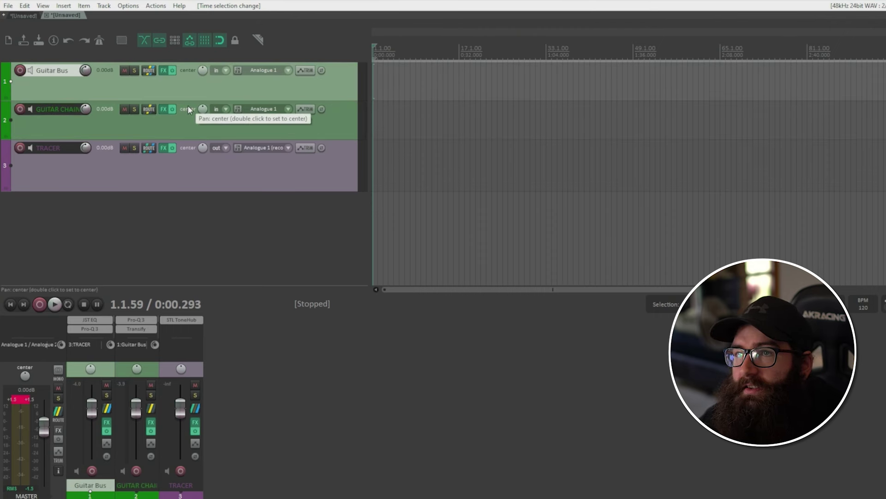
{"action": "left_click", "coordinate": [148, 168]}
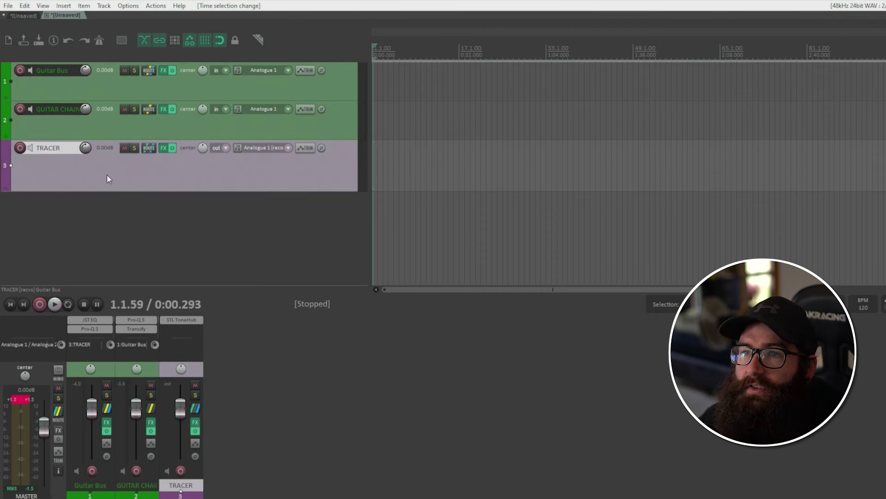
{"action": "left_click", "coordinate": [140, 129]}
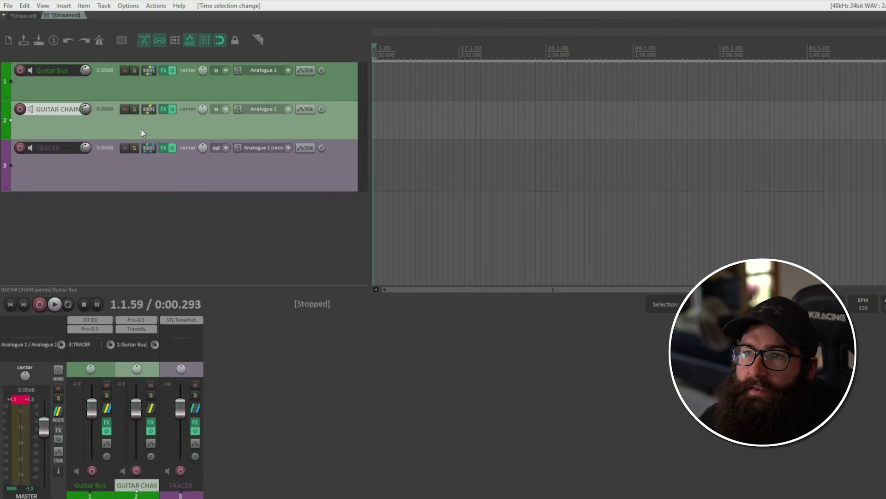
{"action": "left_click", "coordinate": [145, 90]}
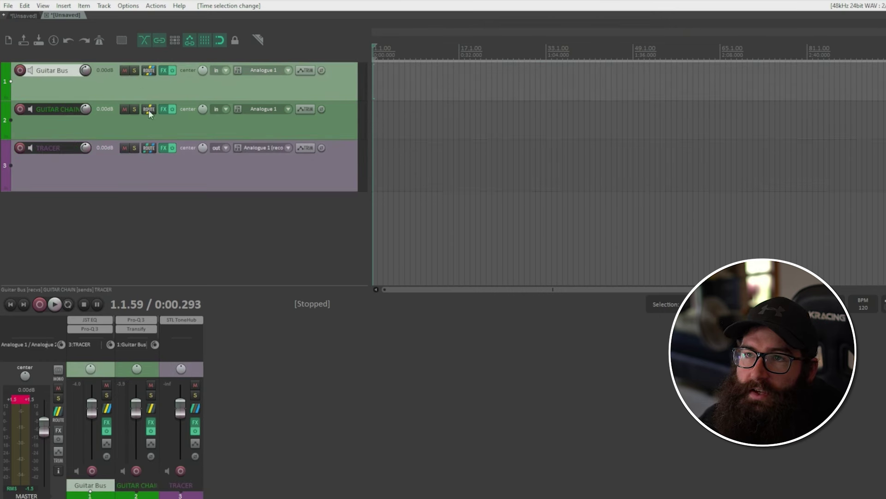
{"action": "left_click", "coordinate": [153, 172]}
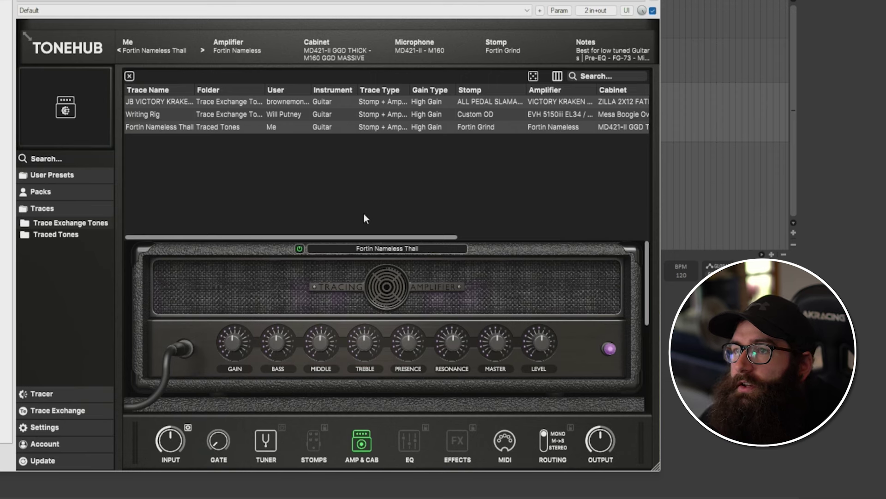
- Start a Rig trace in the Tracer, view the Hardware Setup Example diagram, then close it and proceed
{"action": "left_click", "coordinate": [49, 395]}
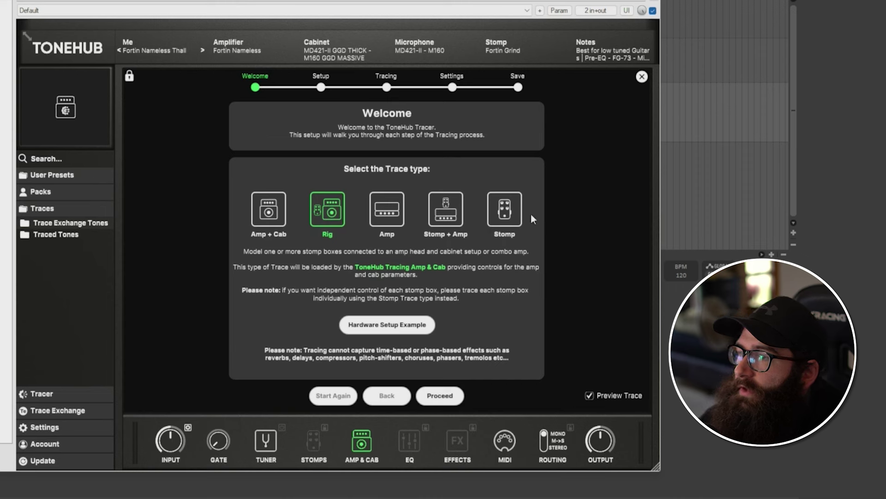
{"action": "left_click", "coordinate": [395, 328]}
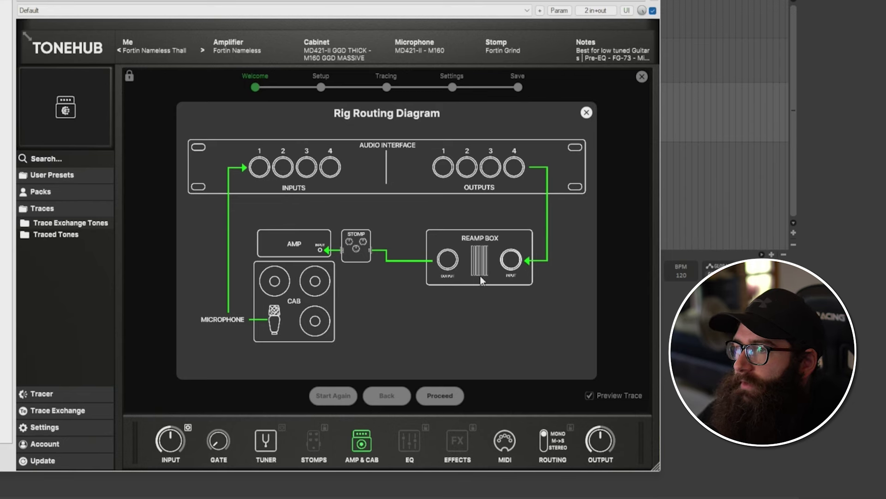
{"action": "left_click", "coordinate": [470, 383]}
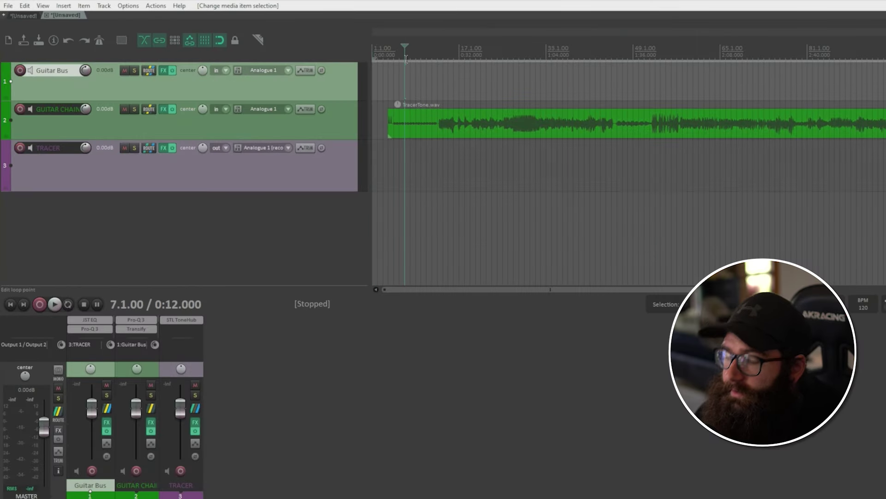
- Move TracerTone.wav to 1.1.00 on GUITAR CHAIN and check the Fortin plugin in its FX chain
{"action": "left_click_drag", "start_coordinate": [430, 120], "coordinate": [455, 128]}
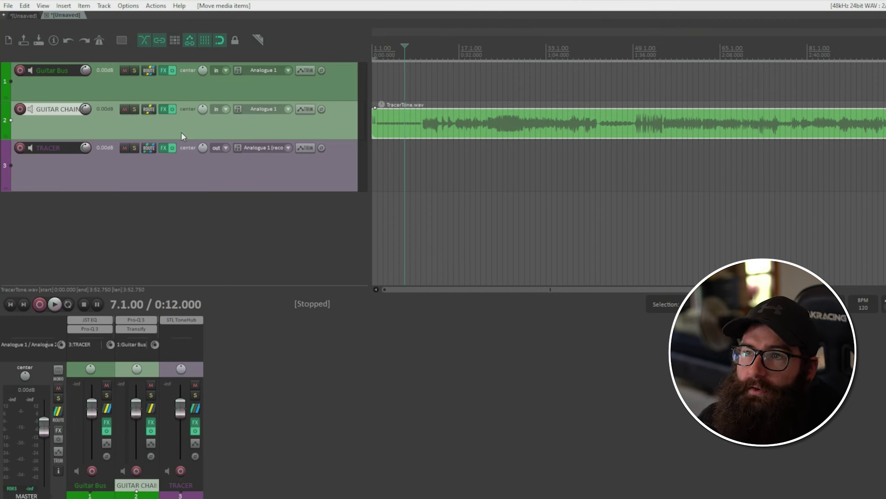
{"action": "left_click", "coordinate": [163, 110]}
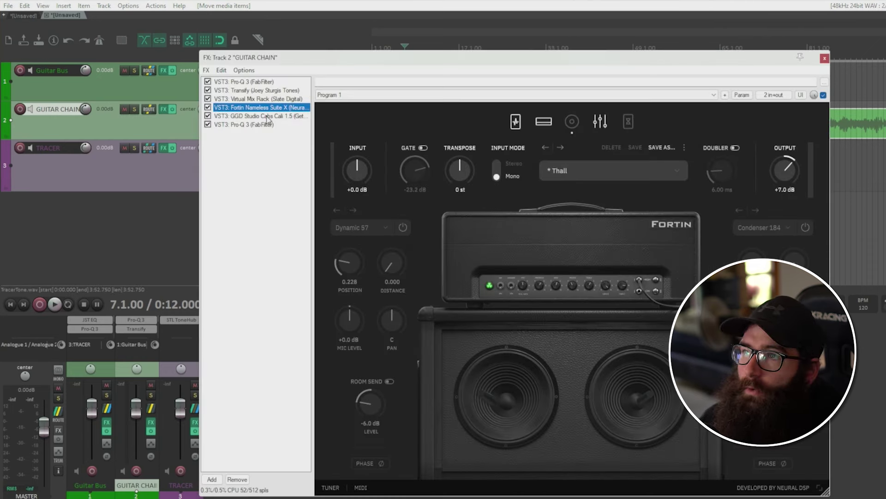
{"action": "left_click", "coordinate": [824, 59]}
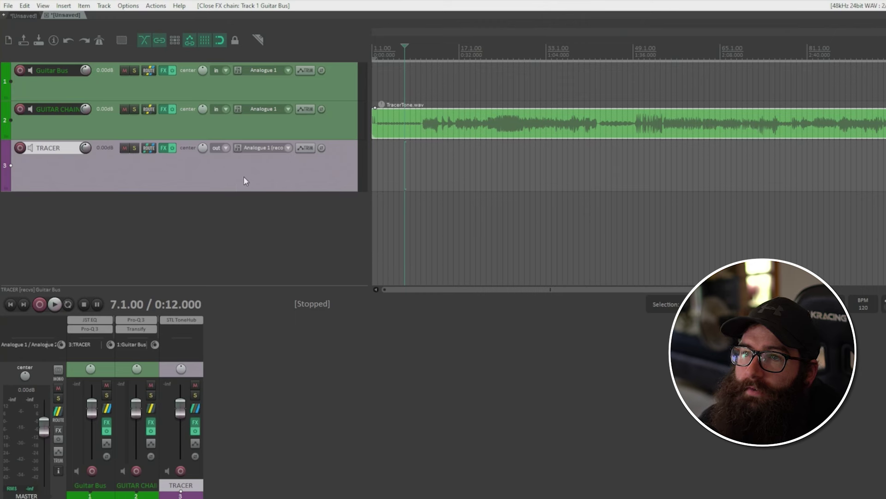
- Confirm TRACER's record mode is set to output (mono)
{"action": "left_click", "coordinate": [227, 148]}
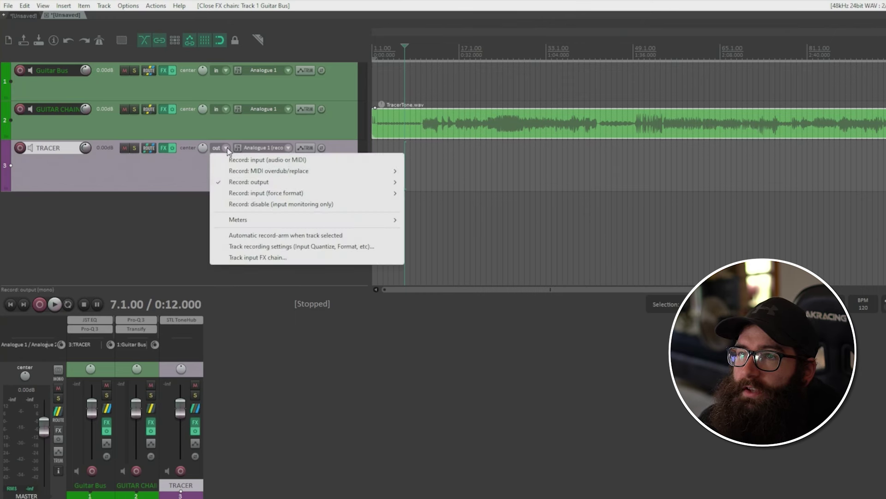
{"action": "mouse_move", "coordinate": [367, 186]}
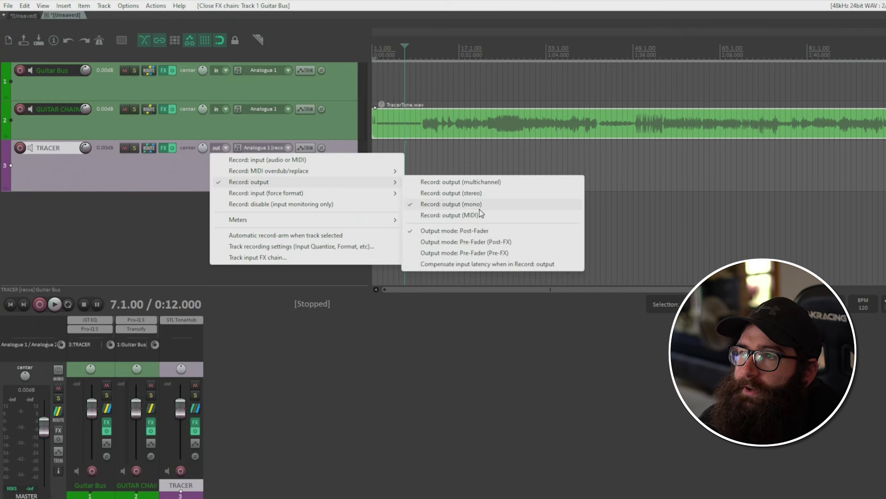
{"action": "left_click", "coordinate": [160, 174]}
- Play the reamp tone and toggle the Guitar Bus and GUITAR CHAIN effects bypass to compare
{"action": "key", "text": "space"}
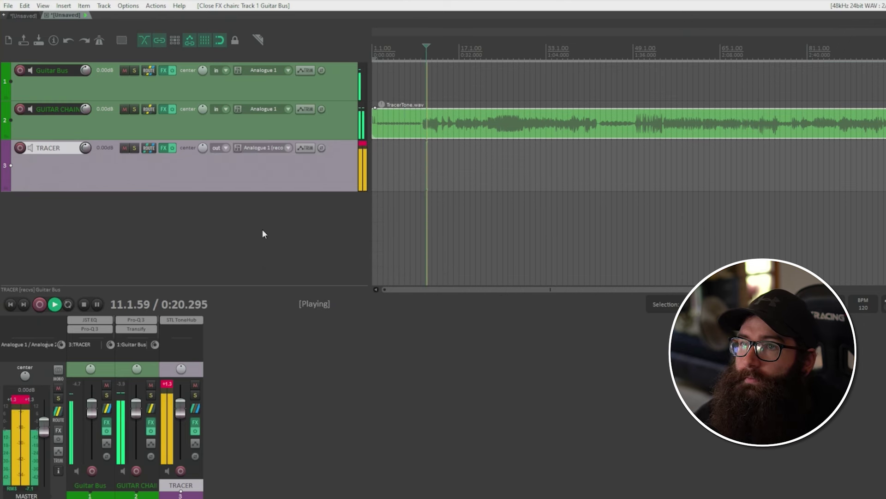
{"action": "left_click", "coordinate": [172, 109]}
{"action": "left_click", "coordinate": [172, 70]}
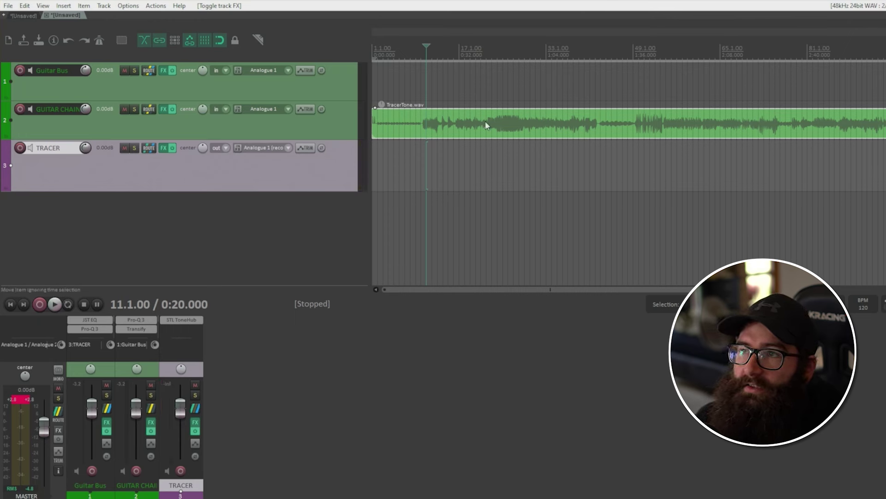
- Record the processed guitar tone from the project start onto the armed TRACER track
{"action": "key", "text": "Home"}
{"action": "left_click", "coordinate": [22, 149]}
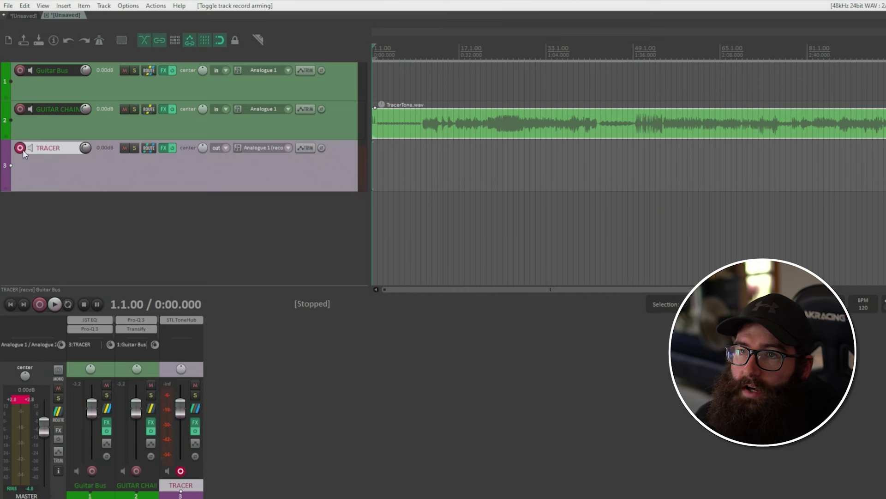
{"action": "left_click", "coordinate": [40, 304]}
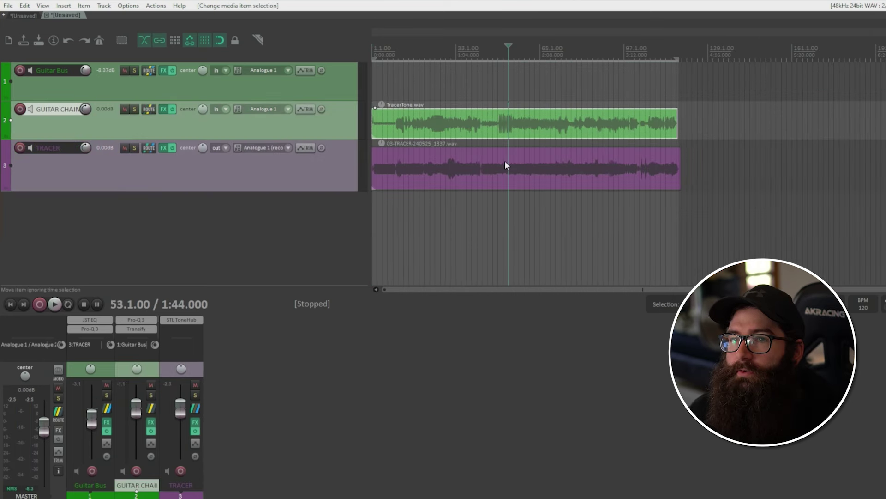
{"action": "left_click", "coordinate": [499, 167]}
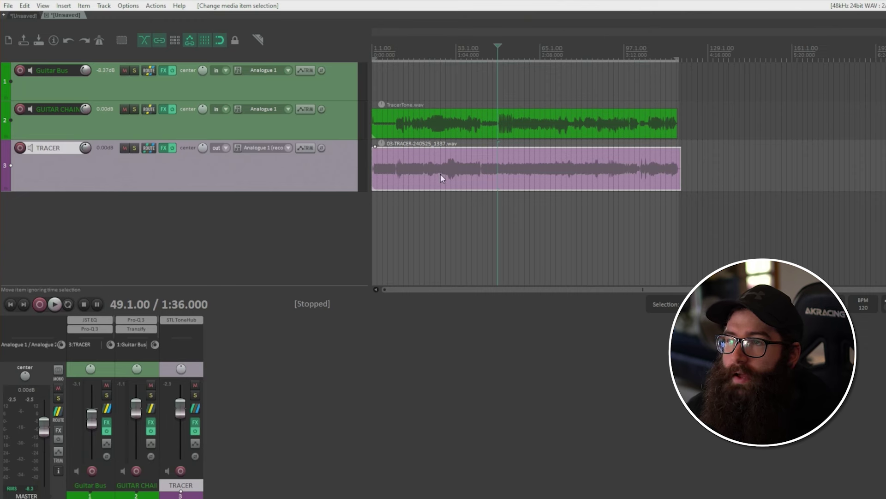
- Move the TRACER recording onto a new track 4, solo it, and play from around bar 71
{"action": "double_click", "coordinate": [278, 220]}
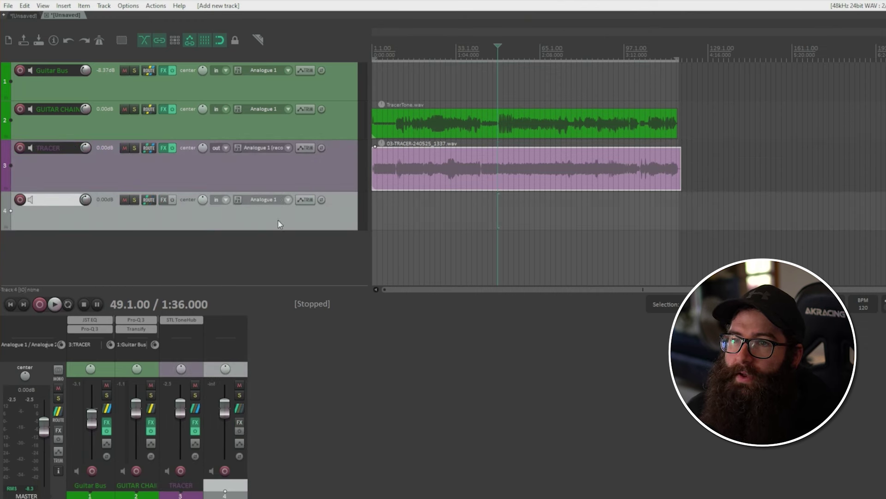
{"action": "left_click_drag", "start_coordinate": [442, 176], "coordinate": [441, 215]}
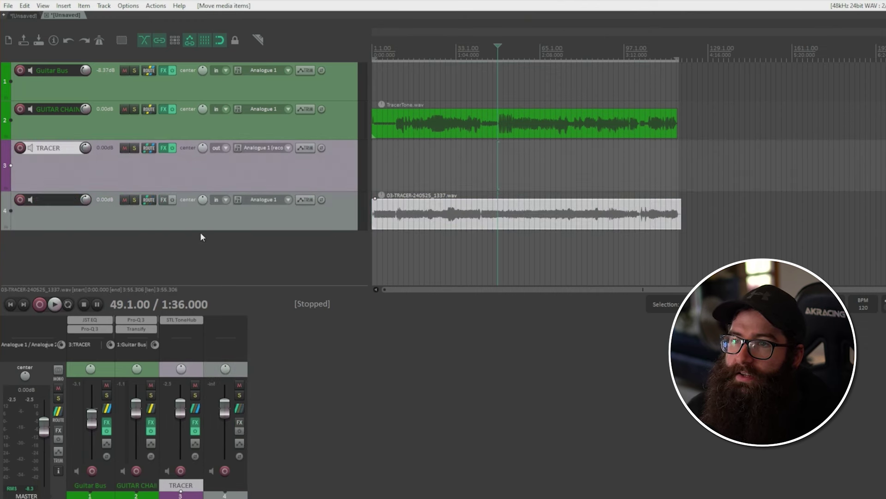
{"action": "left_click", "coordinate": [133, 200]}
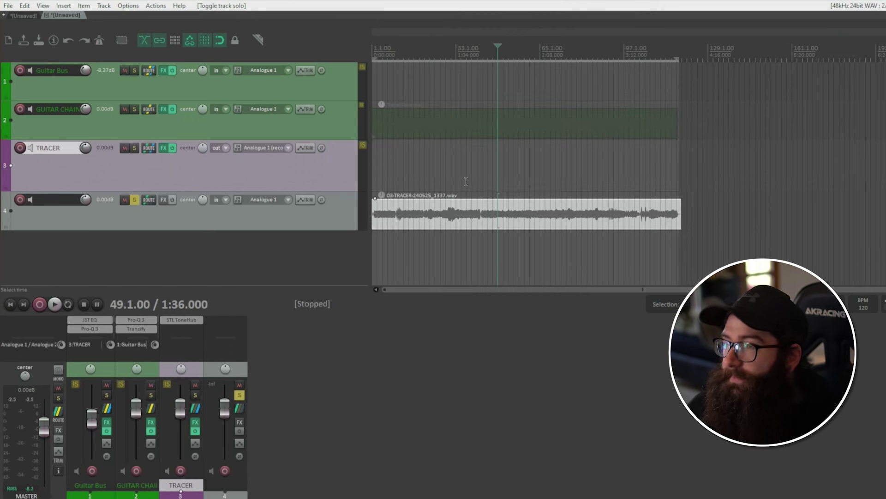
{"action": "left_click", "coordinate": [515, 52]}
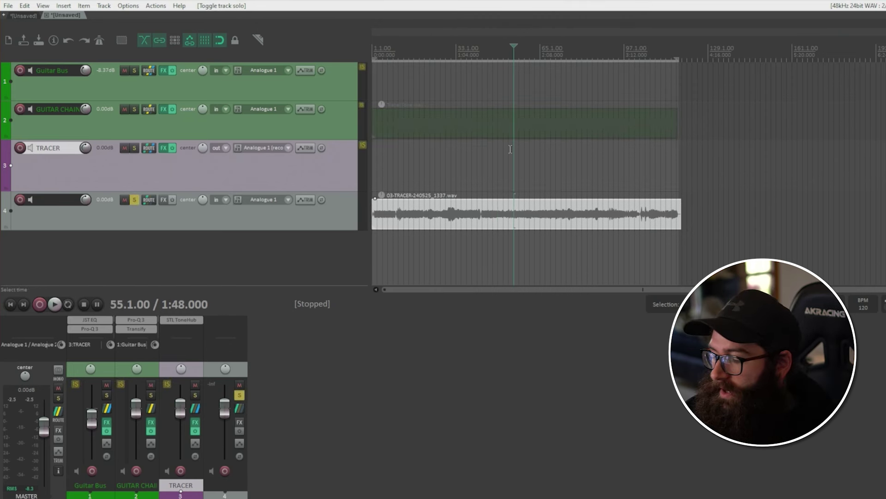
{"action": "left_click", "coordinate": [566, 82]}
{"action": "key", "text": "space"}
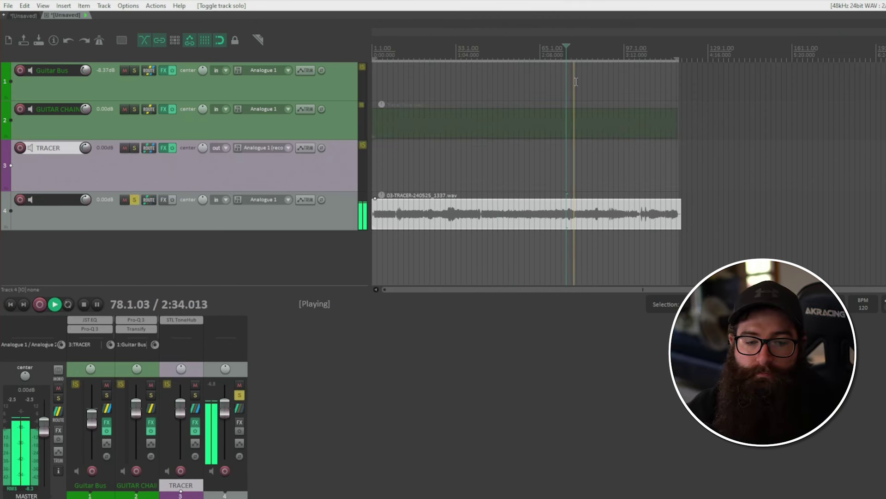
{"action": "left_click", "coordinate": [558, 51]}
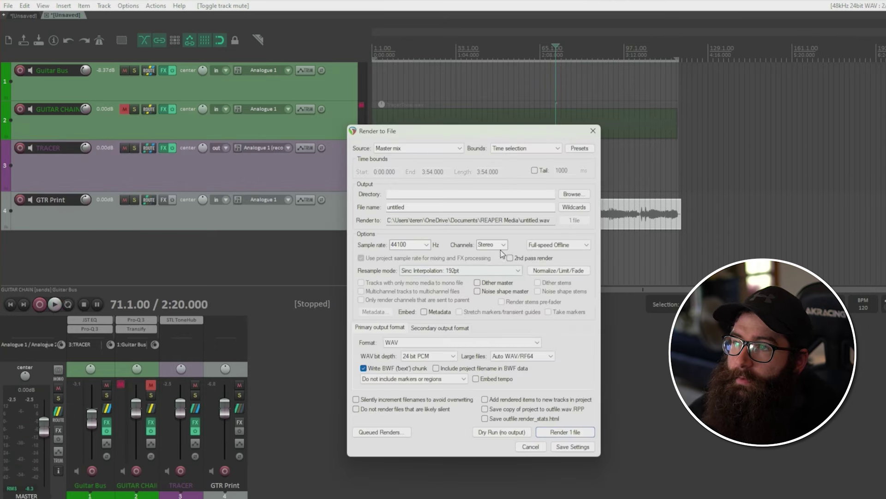
- Switch the render channels from stereo to mono
{"action": "left_click", "coordinate": [503, 245]}
{"action": "left_click", "coordinate": [497, 257]}
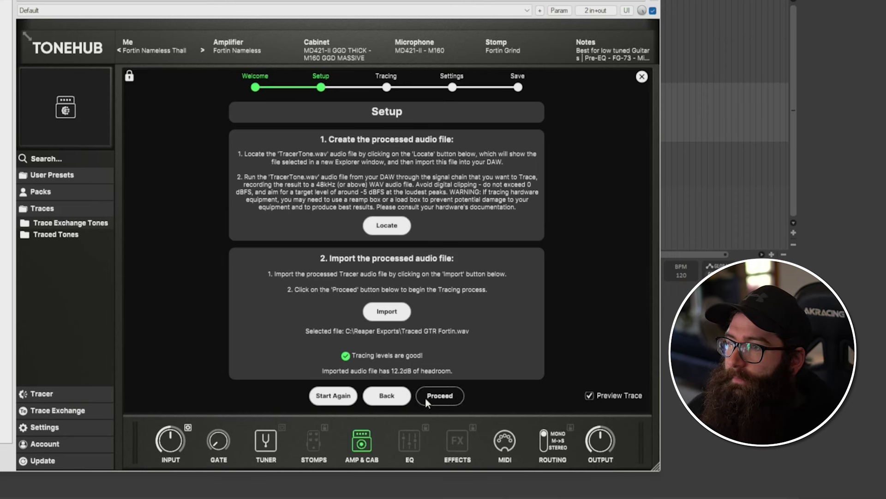
- Proceed to the Tracing step, choose Advanced training mode and keep GPU as processor
{"action": "left_click", "coordinate": [450, 398]}
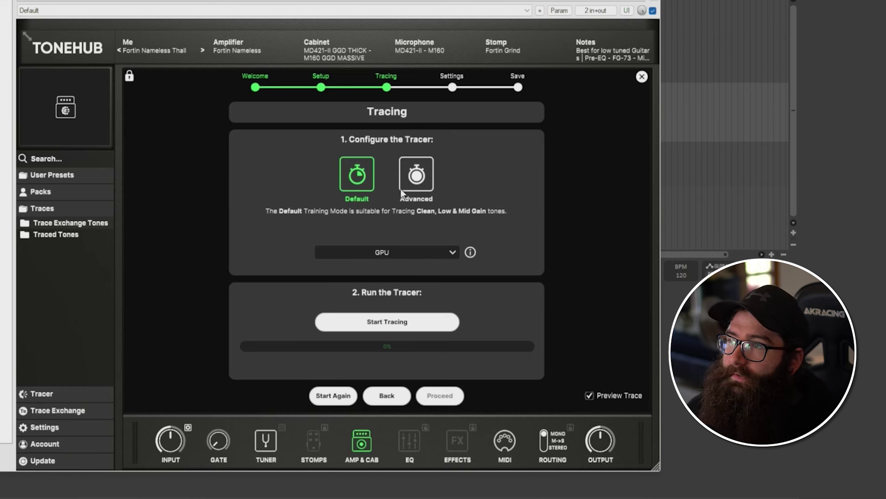
{"action": "left_click", "coordinate": [422, 187]}
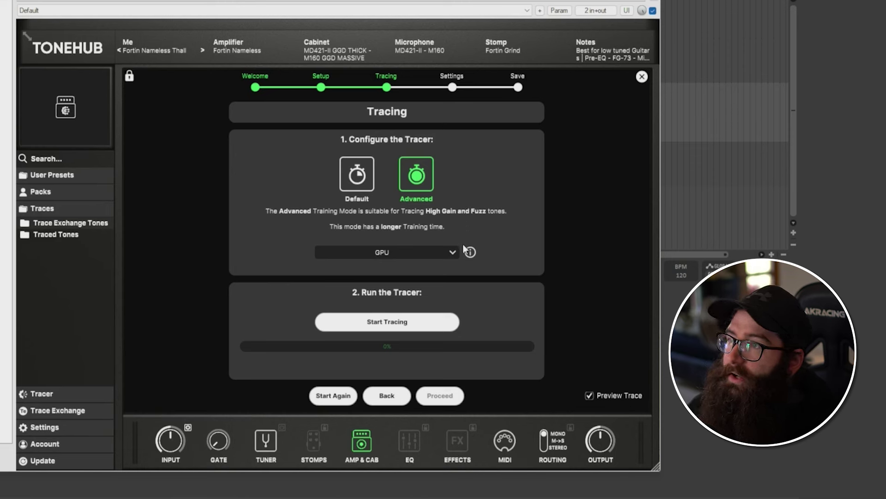
{"action": "left_click", "coordinate": [450, 251]}
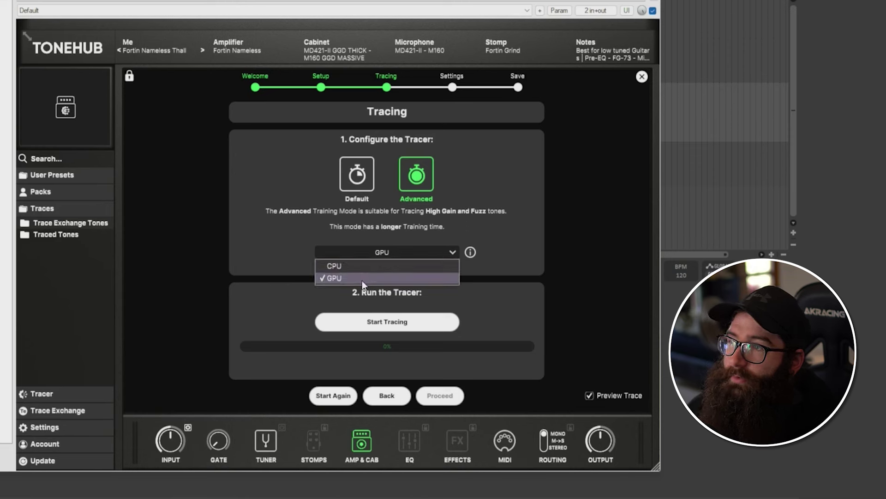
{"action": "left_click", "coordinate": [389, 279]}
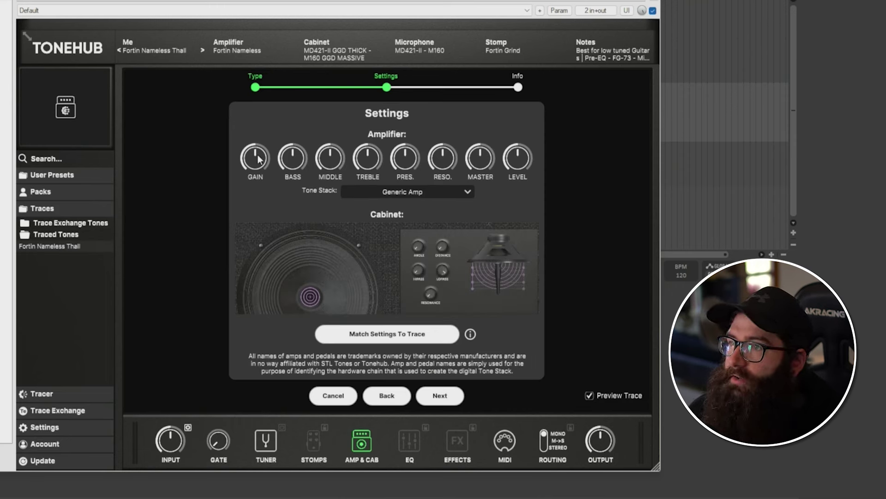
- Browse the tone stack models, keep Generic Amp, and advance to the Info page
{"action": "left_click", "coordinate": [467, 187]}
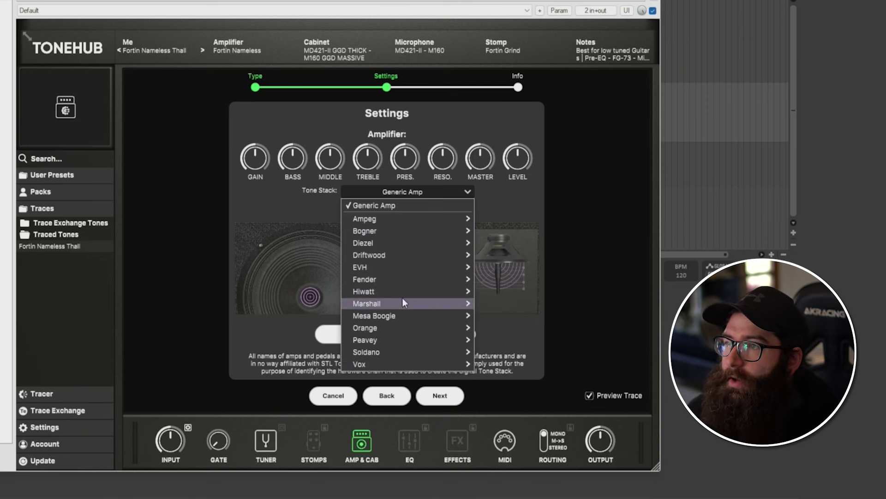
{"action": "mouse_move", "coordinate": [406, 279]}
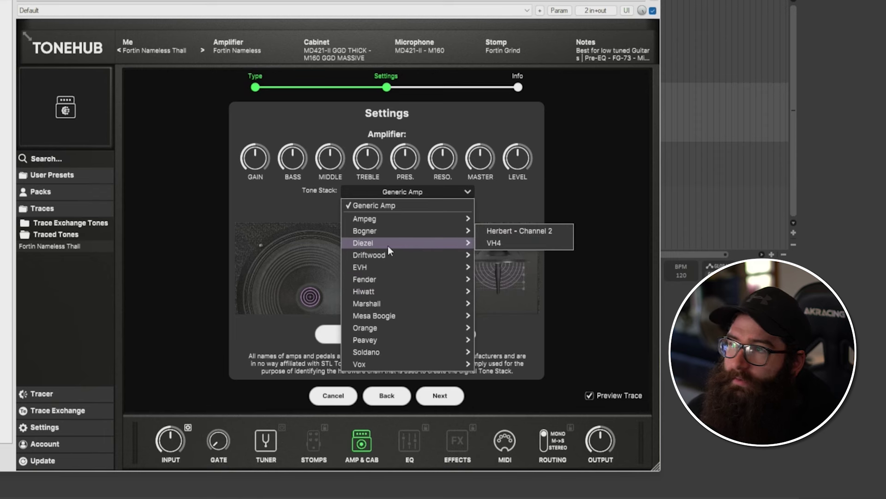
{"action": "left_click", "coordinate": [507, 206]}
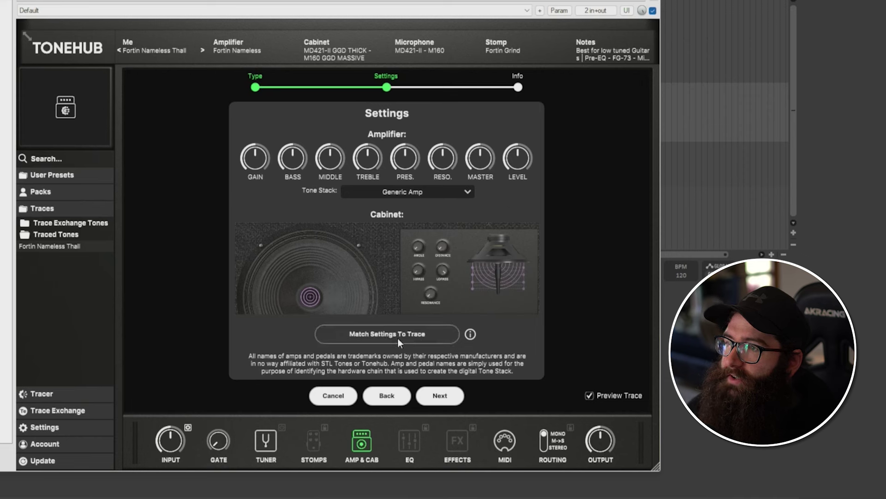
{"action": "left_click", "coordinate": [456, 398]}
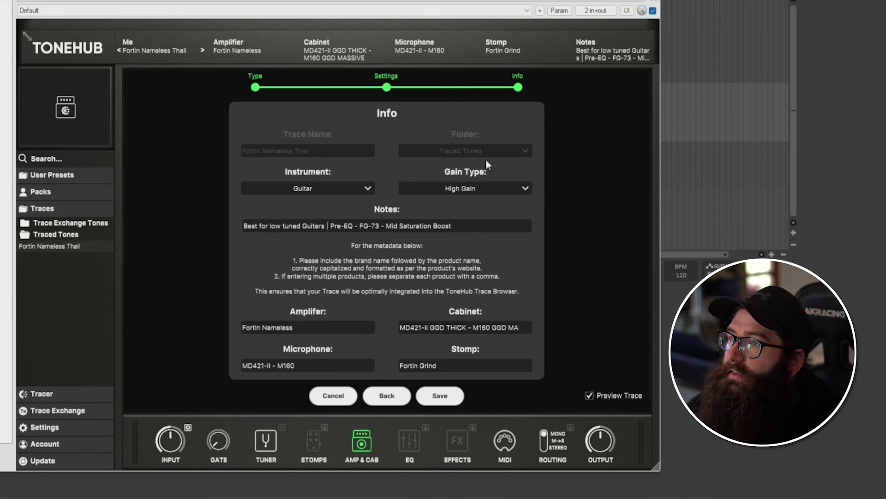
- Keep Guitar and High Gain, review Amplifier, Microphone, Stomp and Cabinet metadata, then save
{"action": "left_click", "coordinate": [358, 189]}
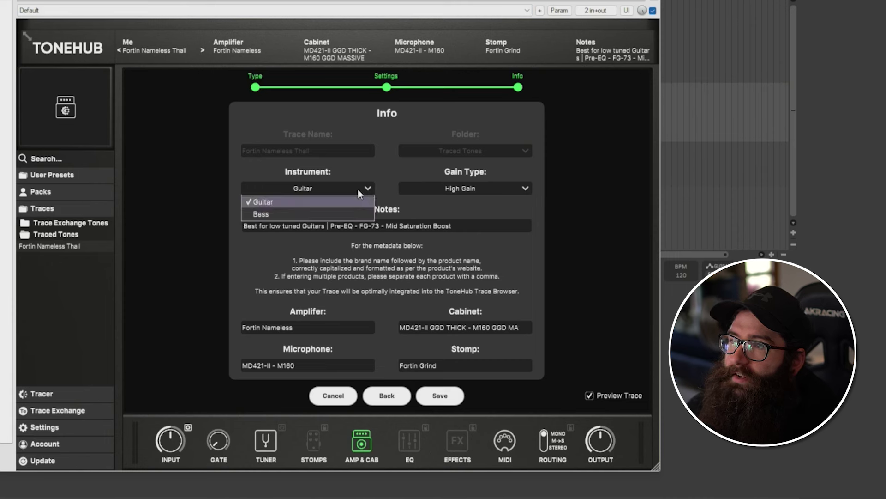
{"action": "left_click", "coordinate": [519, 189]}
{"action": "left_click", "coordinate": [356, 248]}
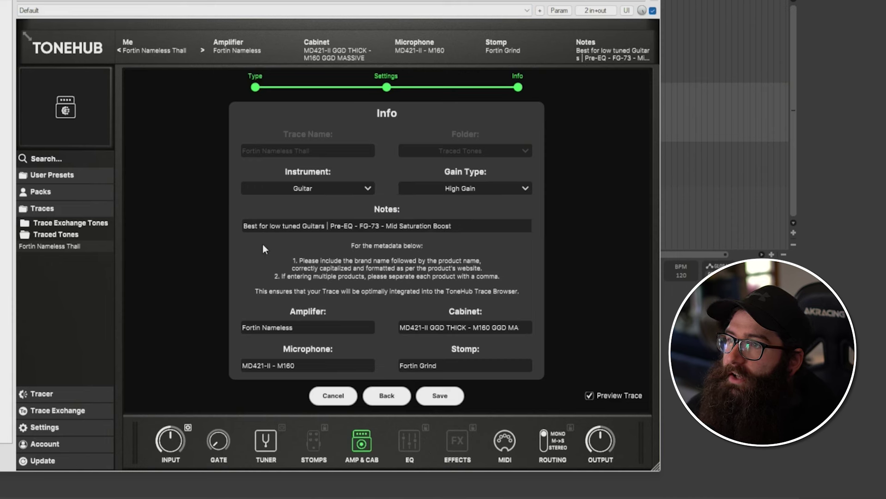
{"action": "left_click", "coordinate": [308, 327]}
{"action": "left_click", "coordinate": [318, 370]}
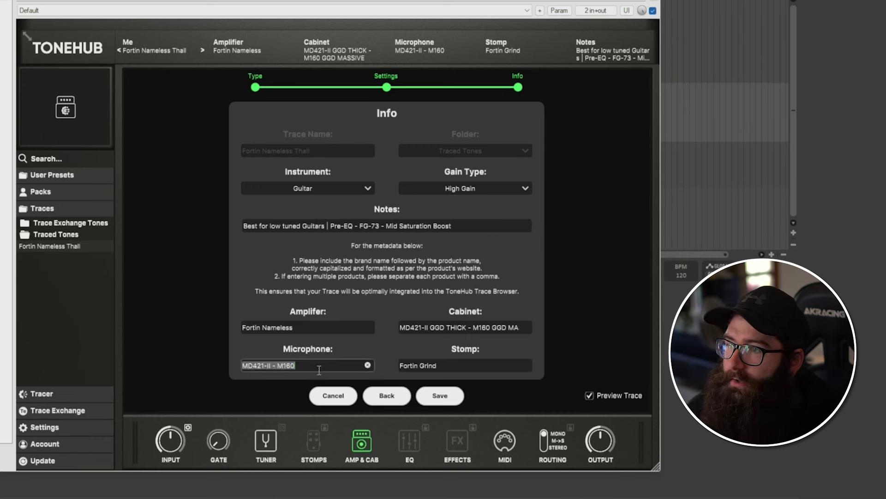
{"action": "left_click", "coordinate": [477, 366]}
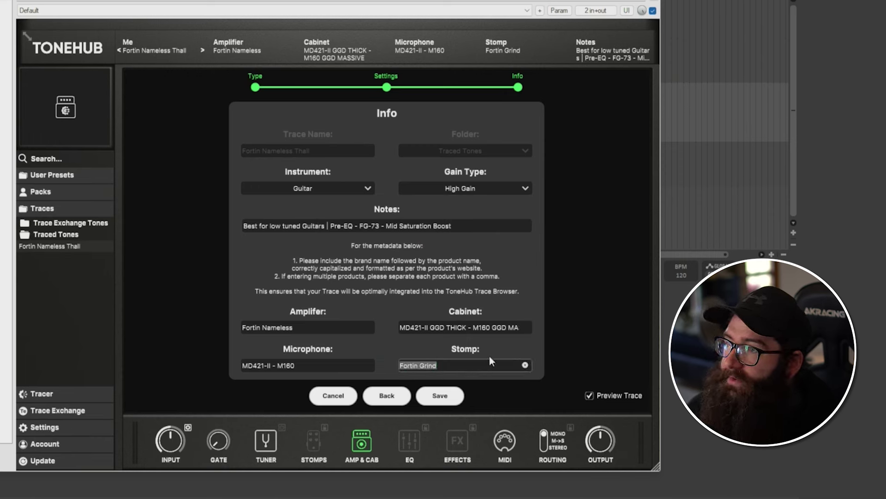
{"action": "left_click", "coordinate": [498, 331]}
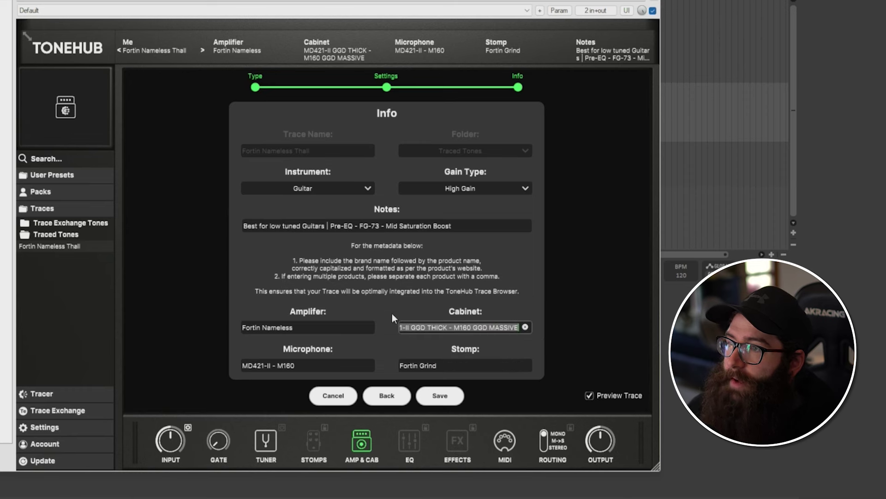
{"action": "key", "text": "Return"}
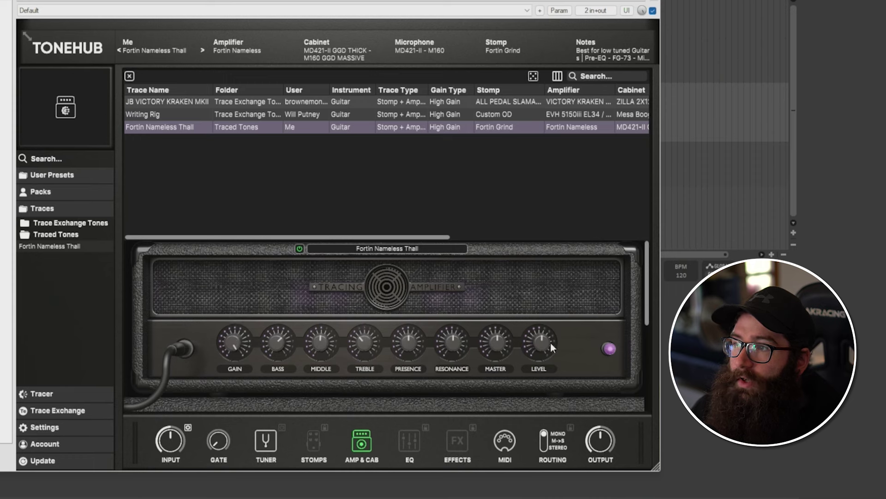
{"action": "left_click", "coordinate": [160, 103]}
{"action": "left_click", "coordinate": [160, 113]}
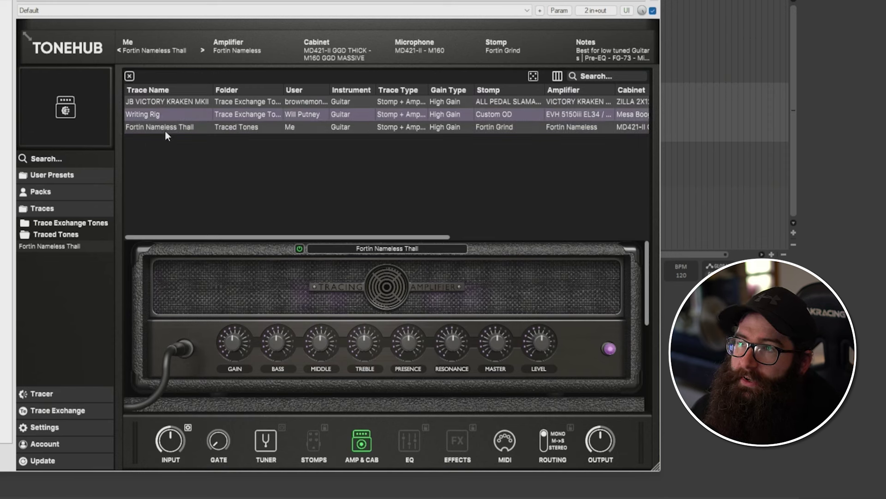
{"action": "left_click", "coordinate": [169, 129]}
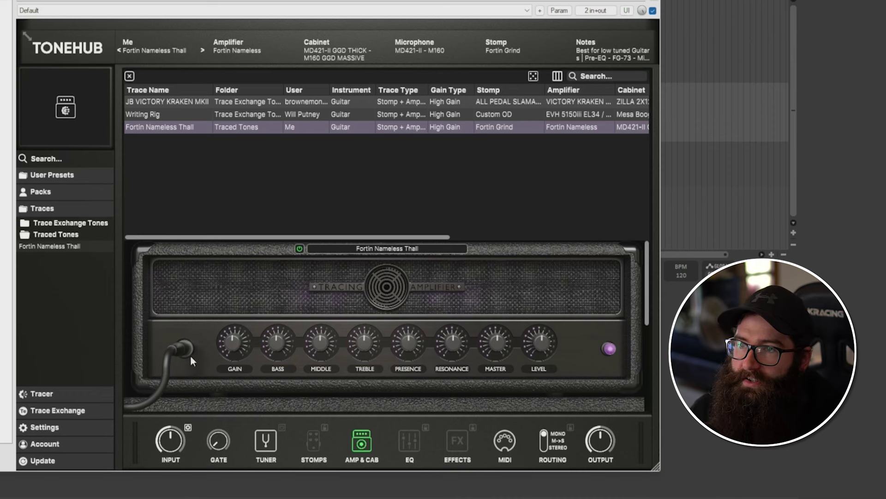
- Search Trace Exchange for the creator's username to find their shared uploads
{"action": "left_click", "coordinate": [57, 411]}
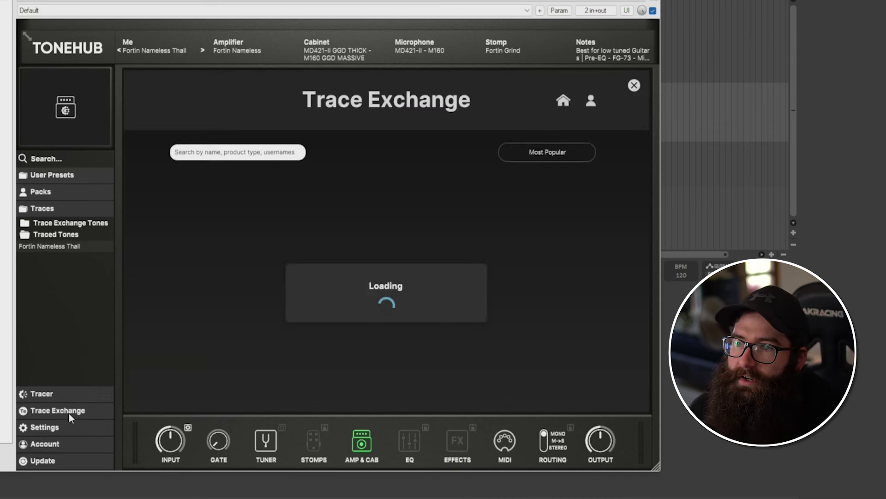
{"action": "left_click", "coordinate": [231, 152]}
{"action": "type", "text": "terence"}
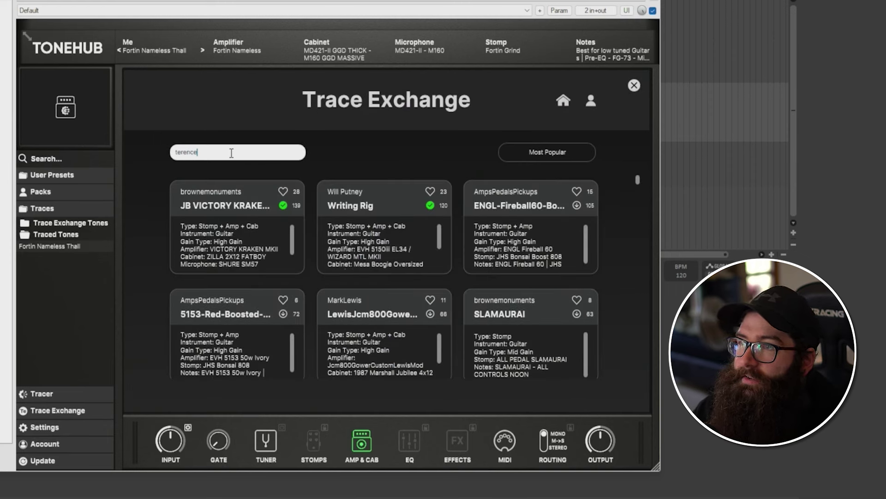
{"action": "key", "text": "Return"}
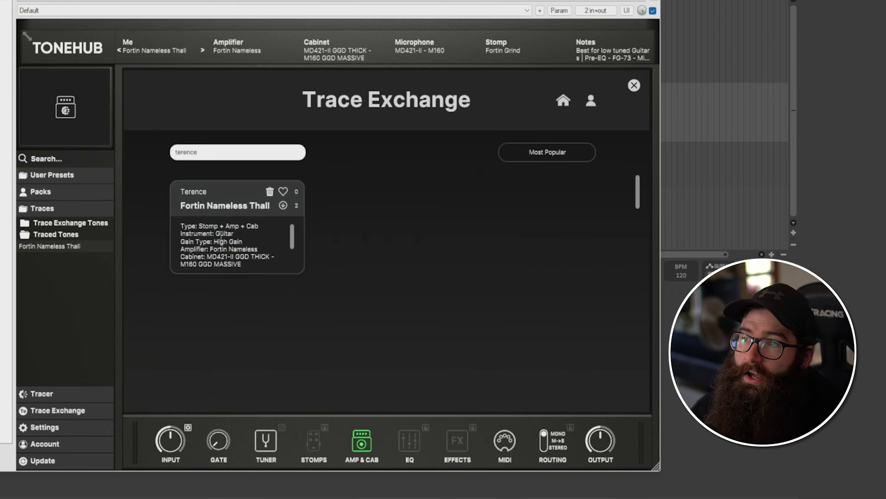